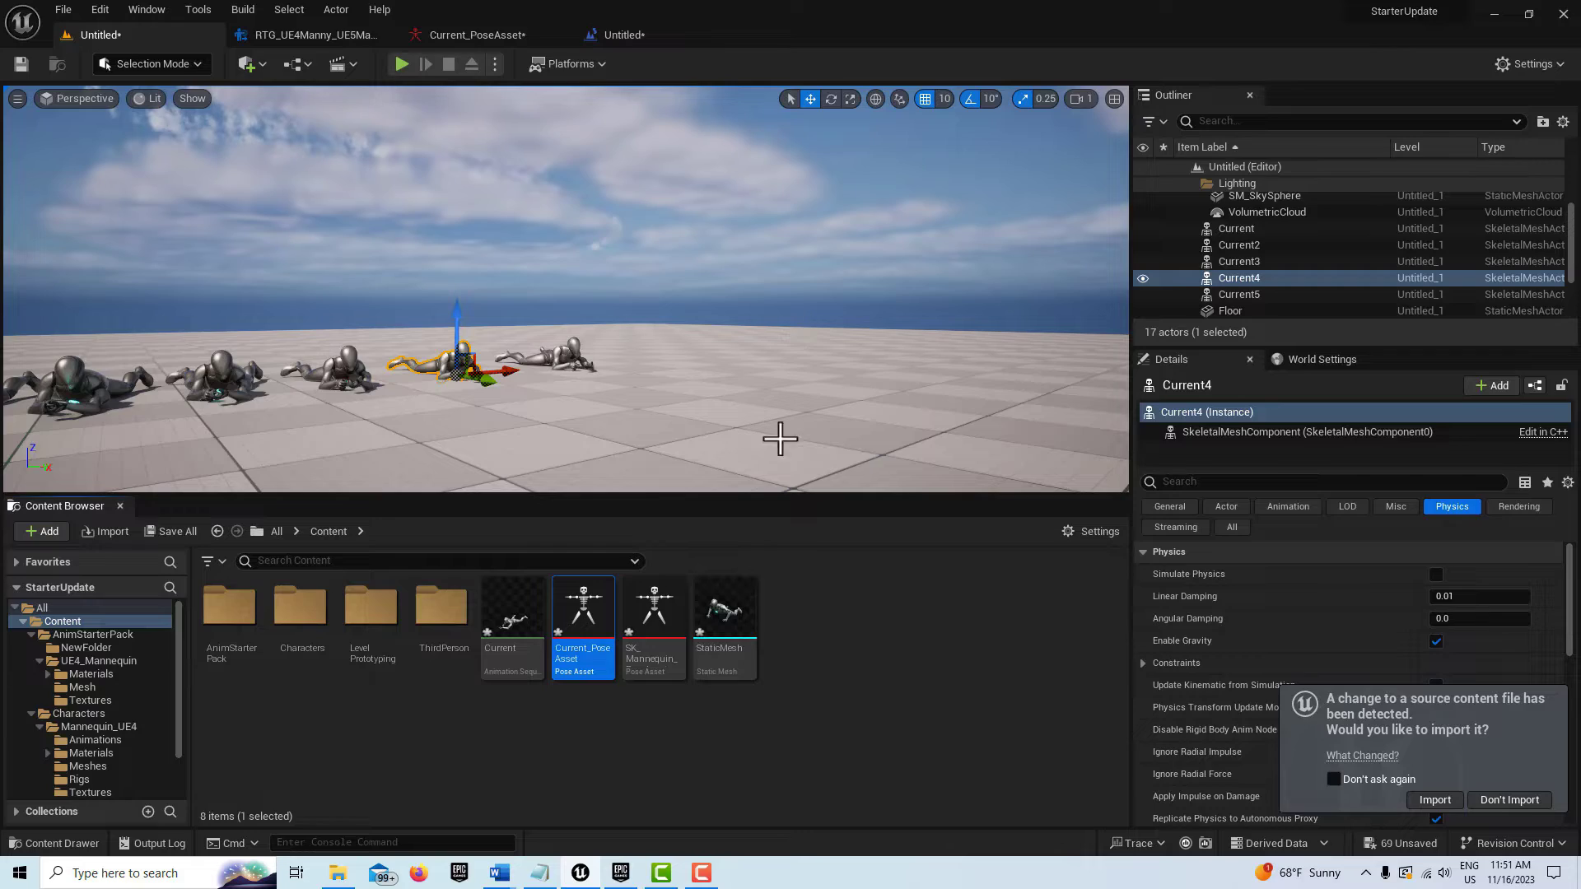
Step: Enlarge the viewport and examine the row of prone mannequins in the level
{"action": "left_click_drag", "start_coordinate": [772, 494], "coordinate": [764, 685]}
{"action": "right_click_drag", "start_coordinate": [732, 571], "coordinate": [466, 568]}
{"action": "key", "text": "w"}
{"action": "key", "text": "s"}
{"action": "key", "text": "w"}
{"action": "key", "text": "s"}
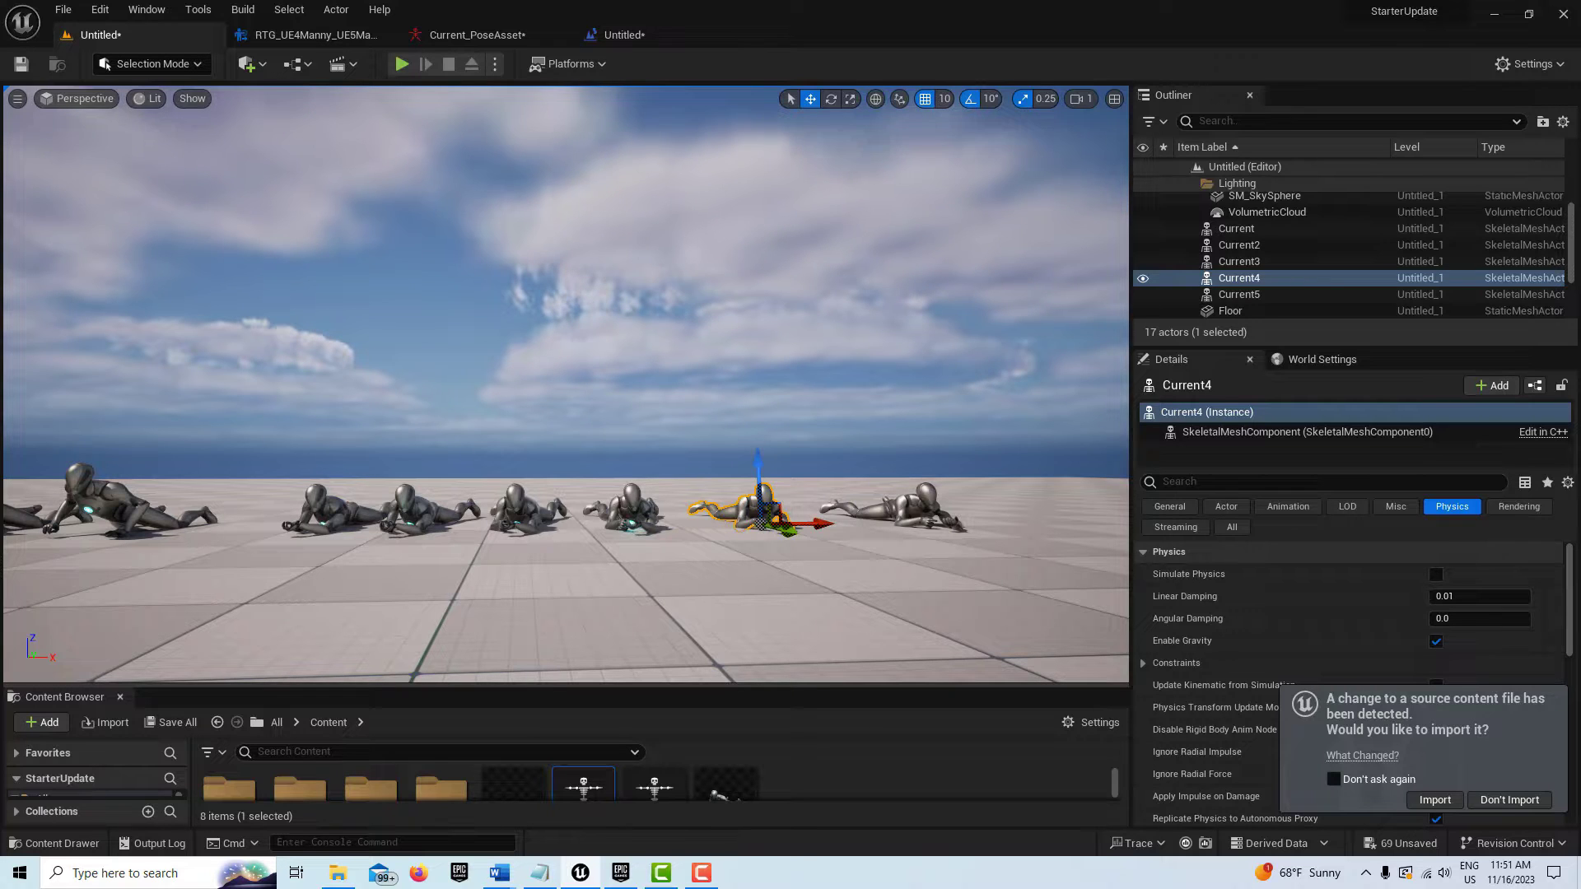
{"action": "right_click_drag", "start_coordinate": [566, 384], "coordinate": [572, 384]}
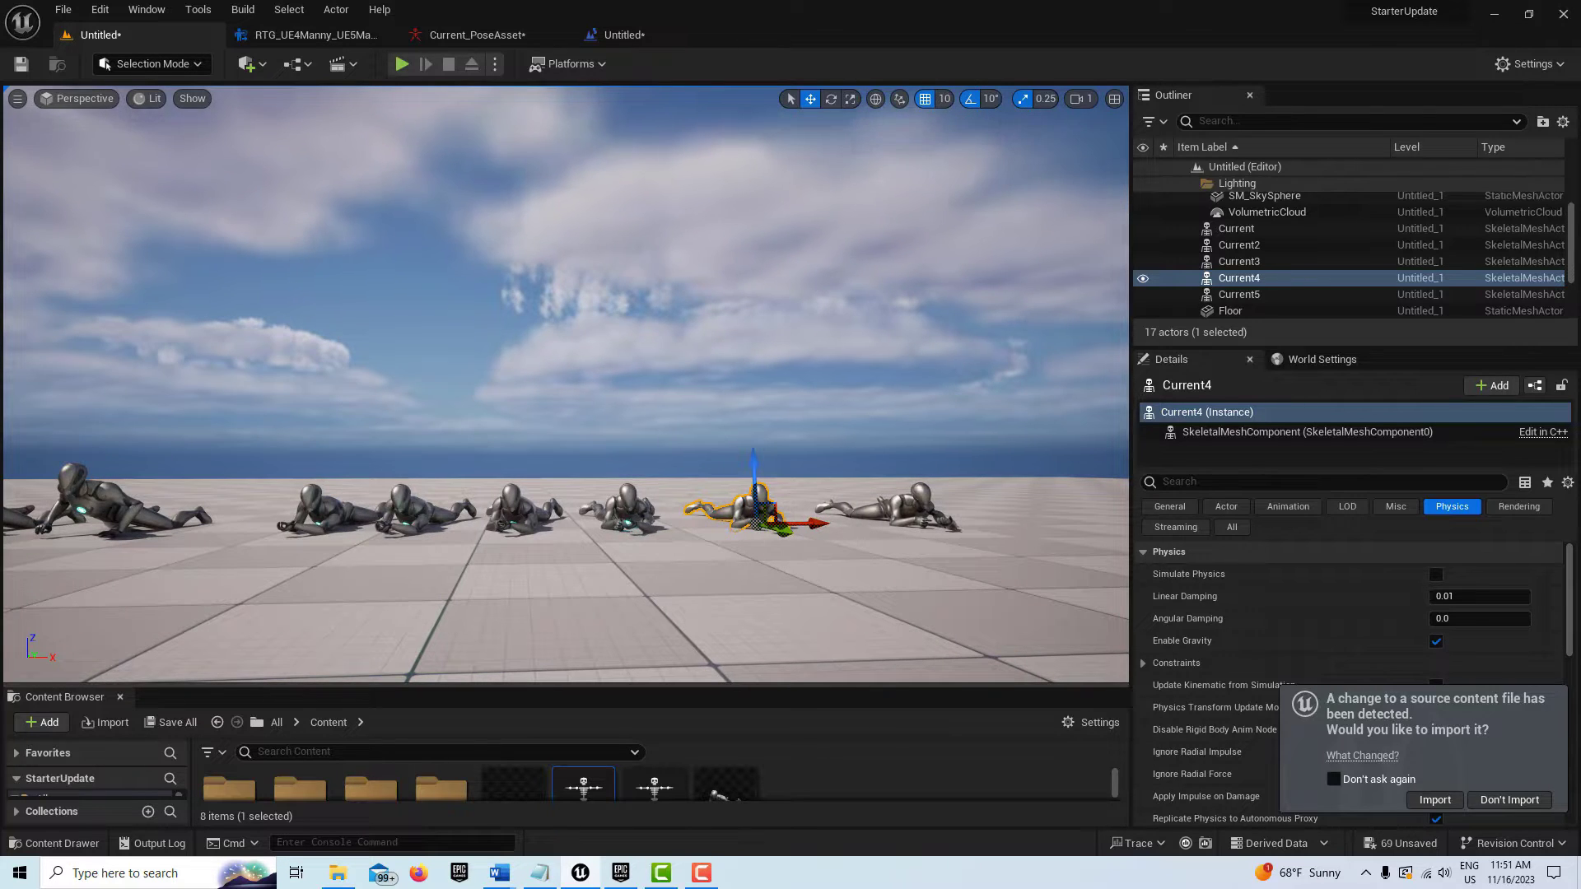
{"action": "right_click_drag", "start_coordinate": [566, 383], "coordinate": [543, 452]}
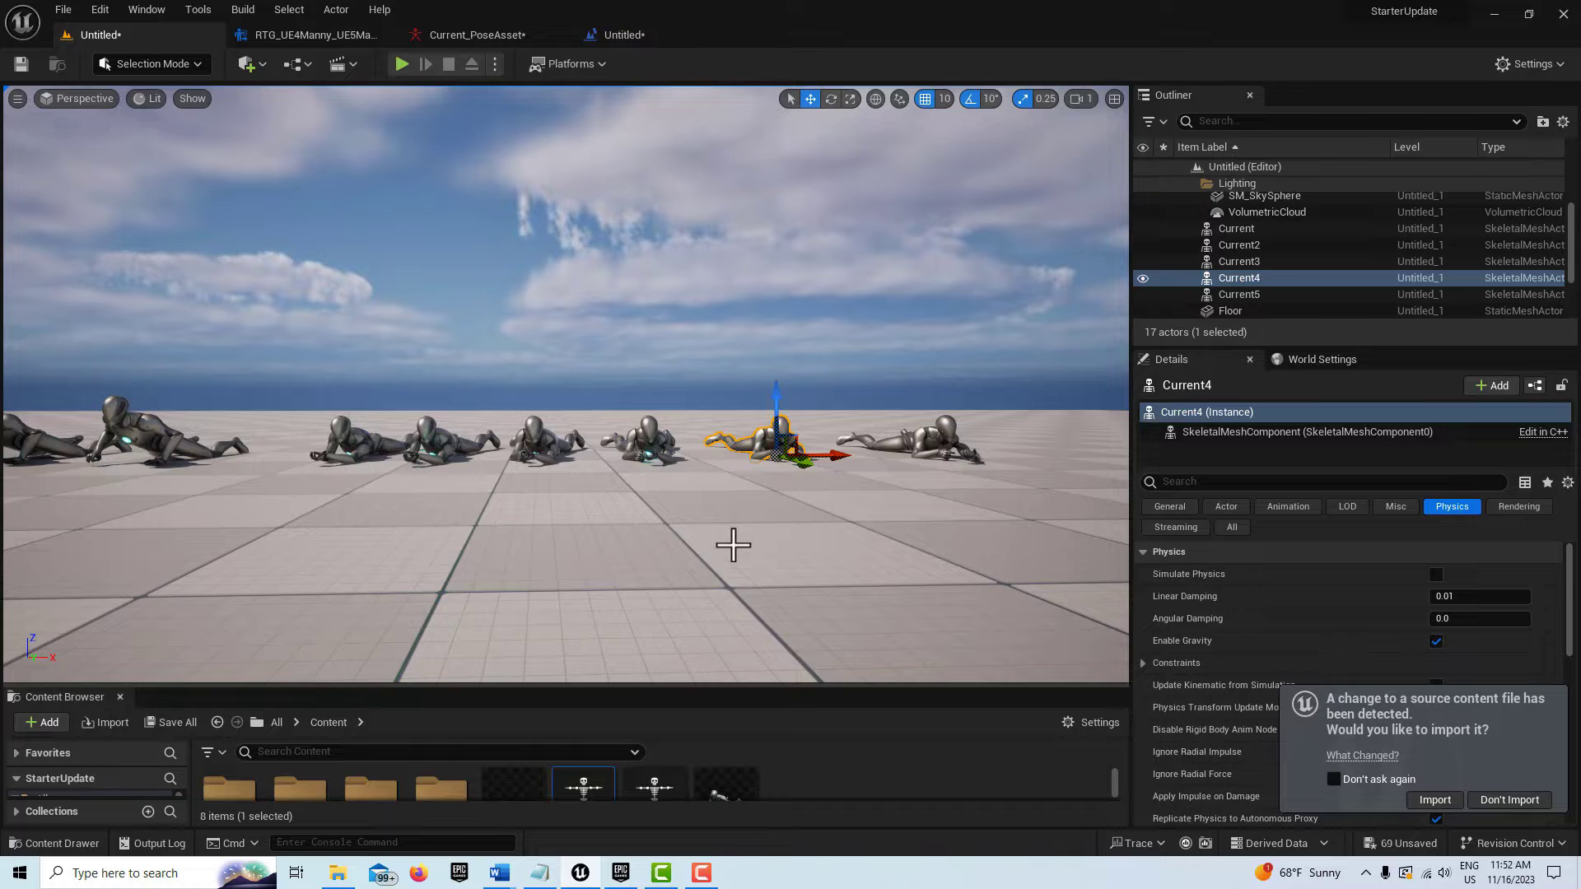
Step: Play the level and run the third-person character around the prone mannequins to inspect their poses
{"action": "left_click", "coordinate": [403, 66]}
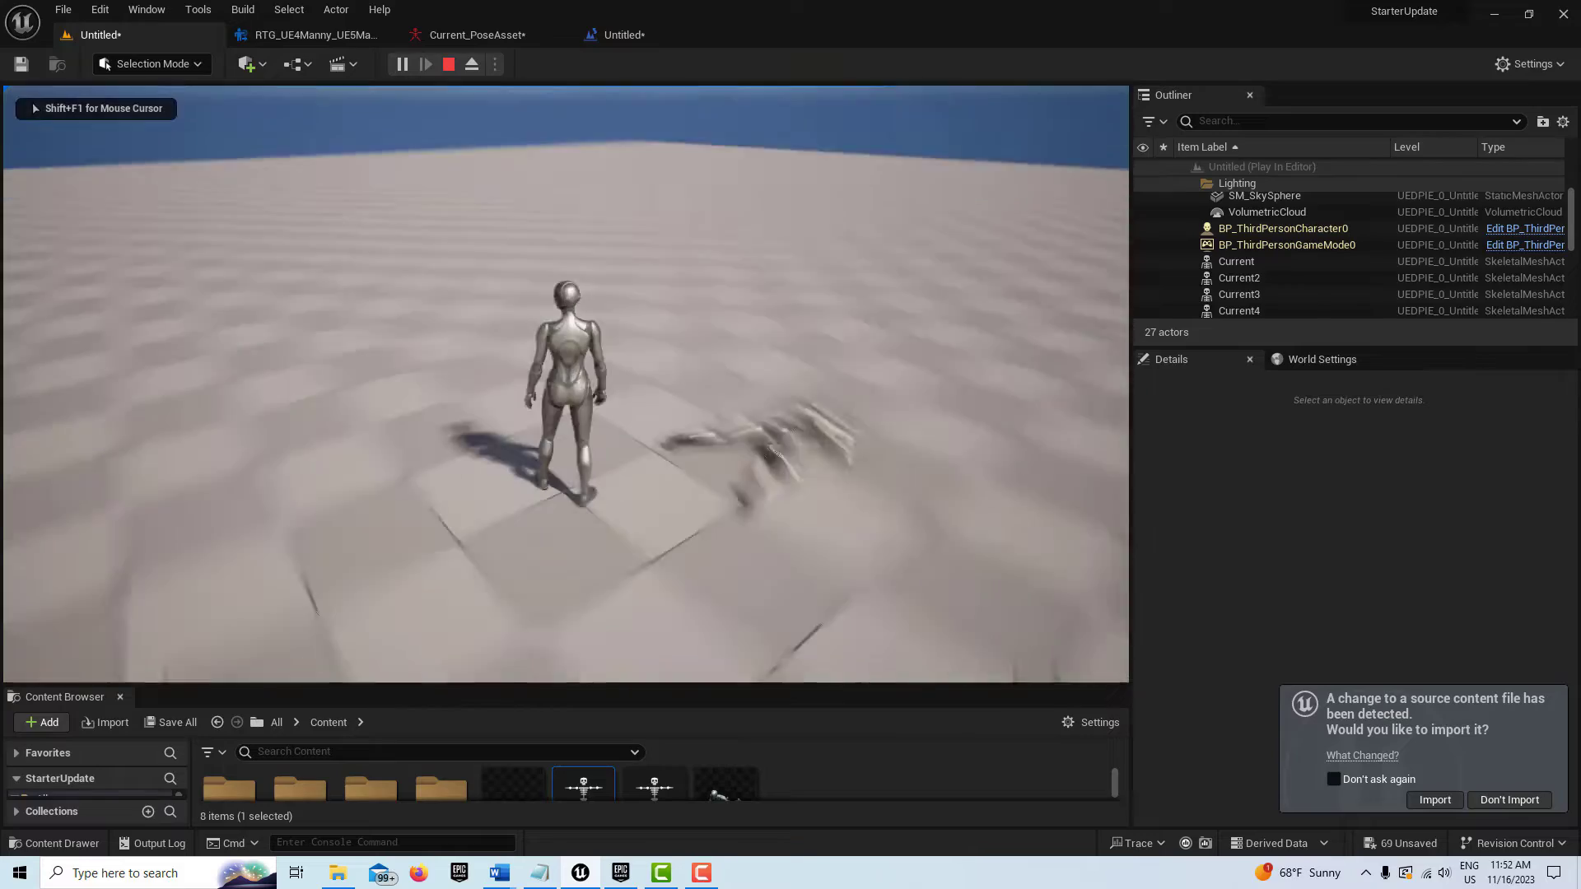
{"action": "key", "text": "w"}
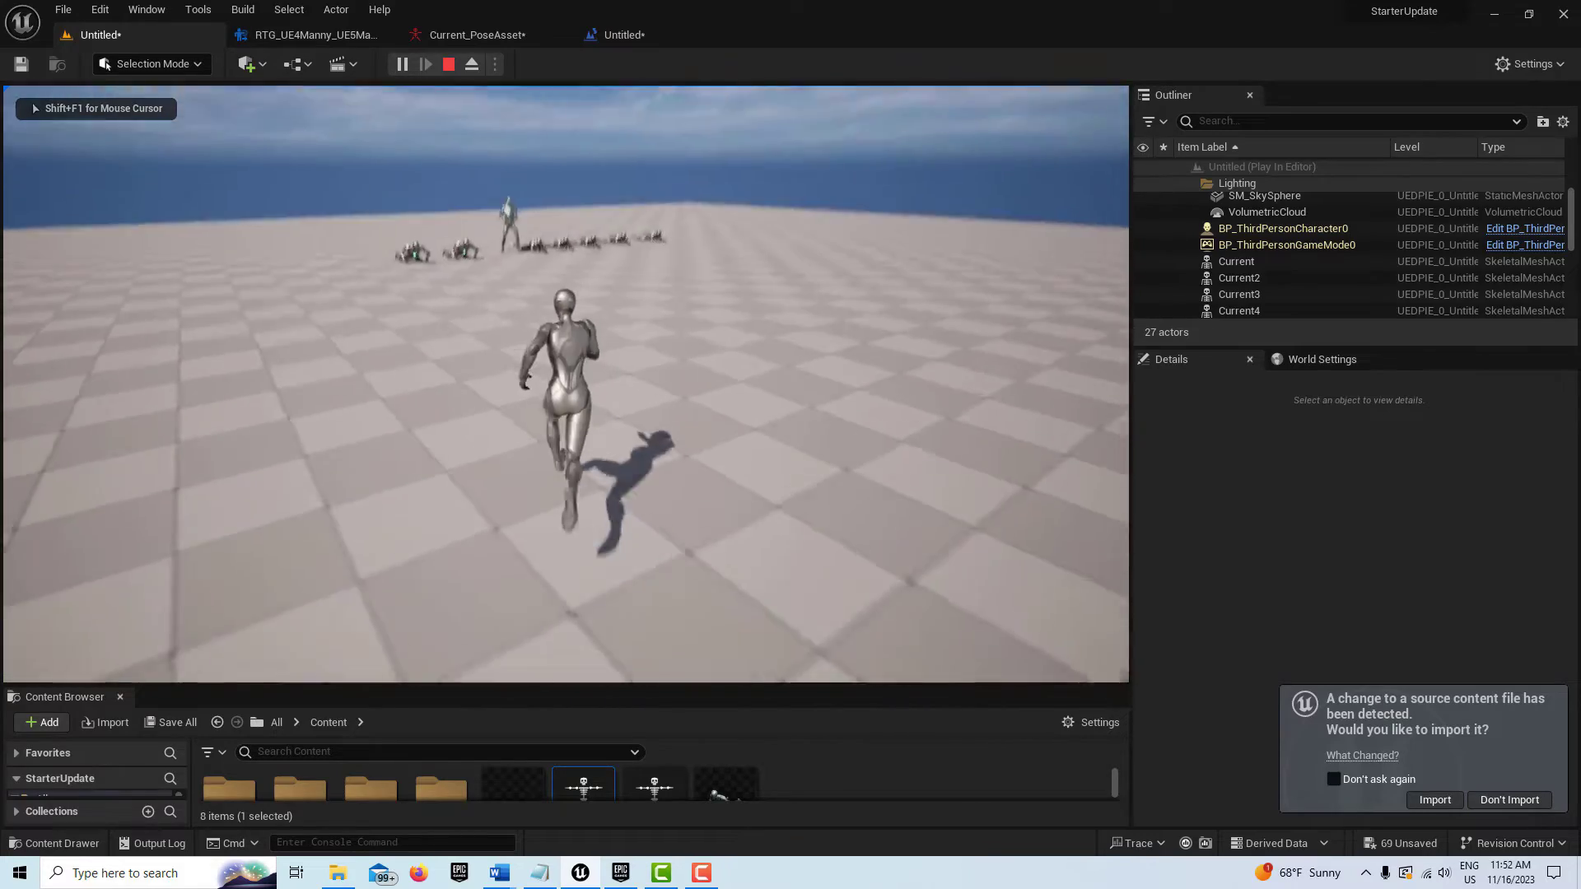
{"action": "key", "text": "w"}
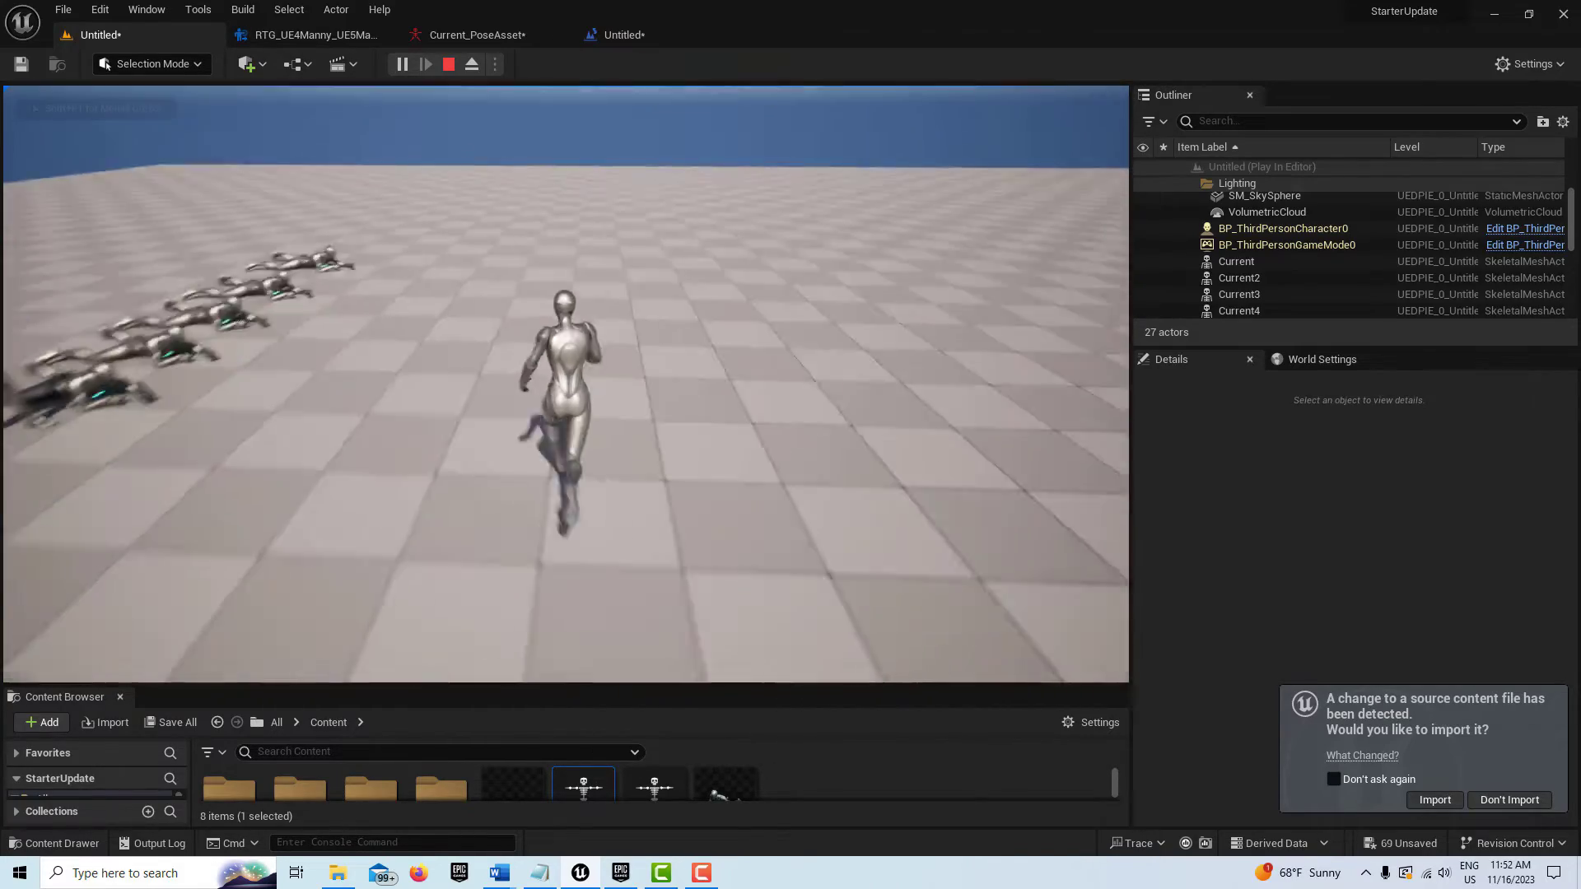
{"action": "key", "text": "w"}
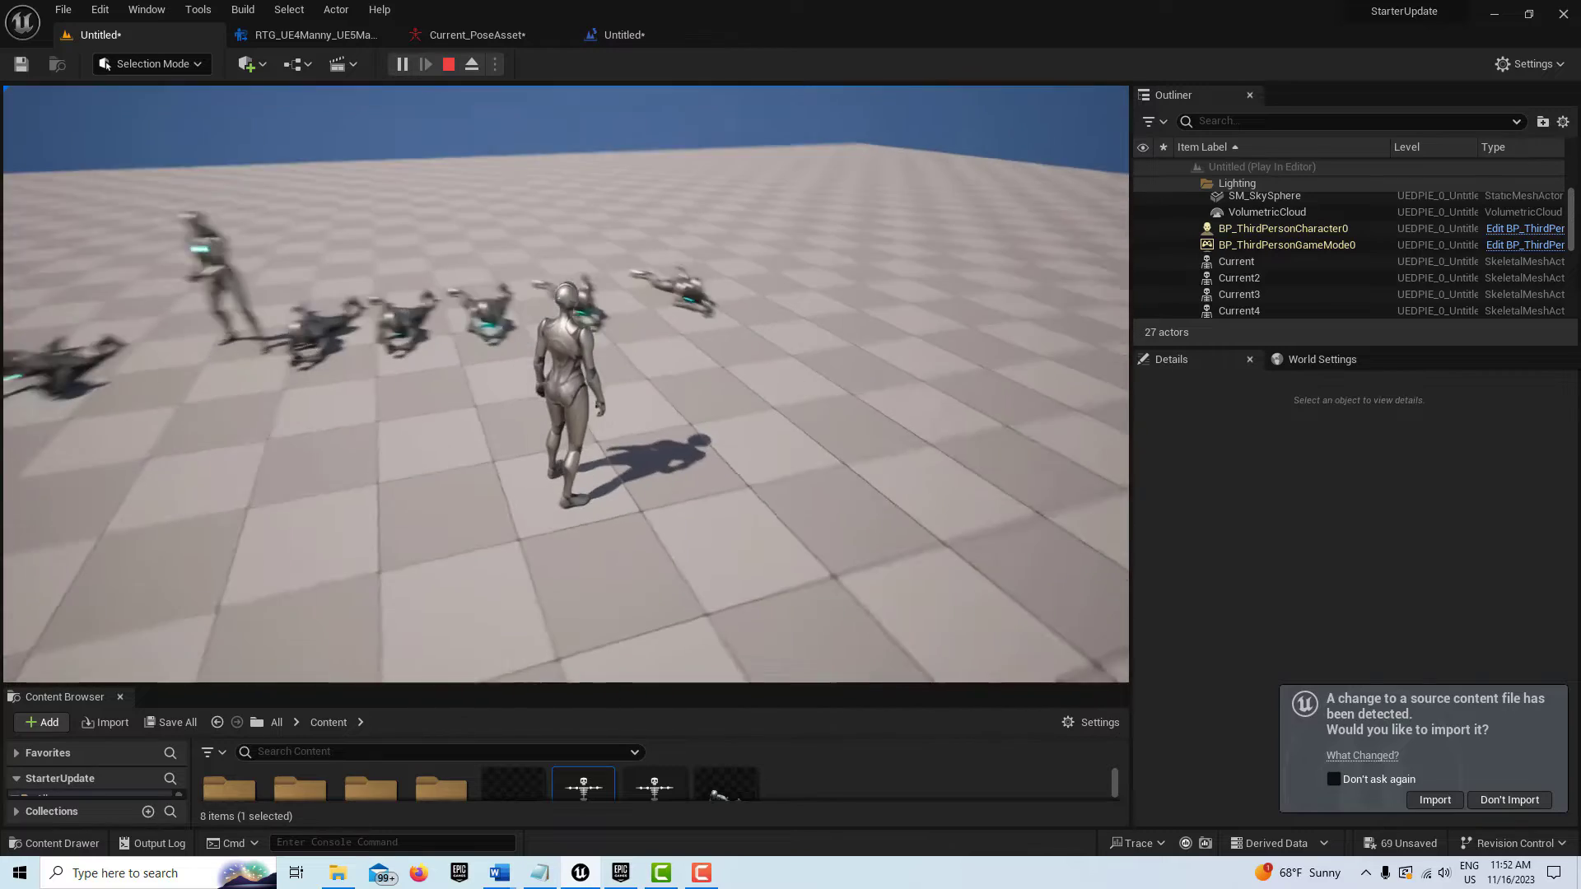
{"action": "key", "text": "w"}
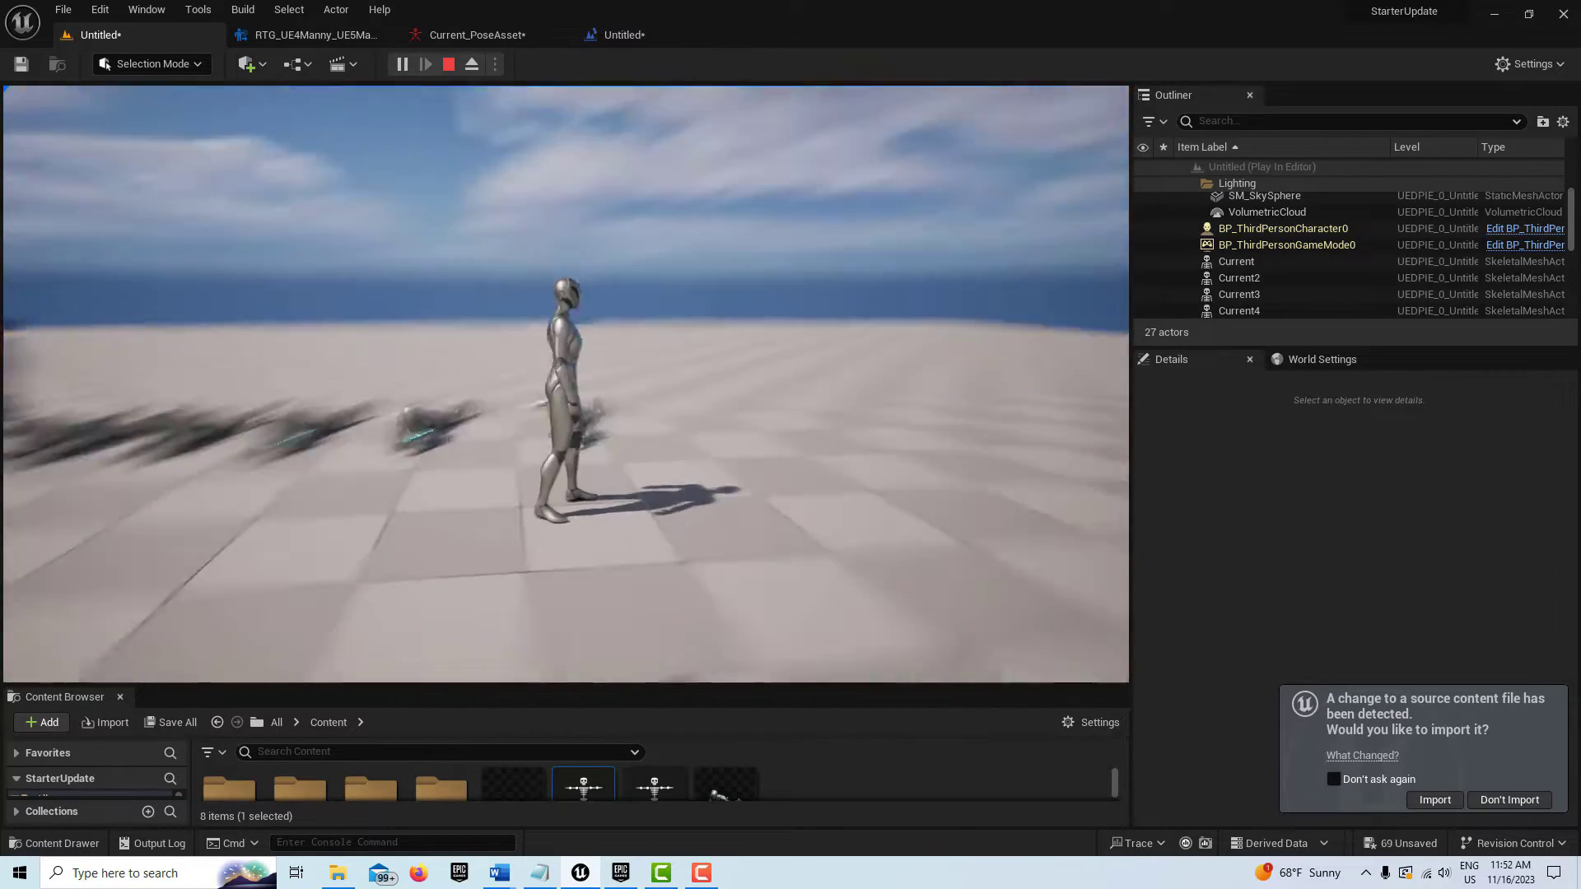
{"action": "key", "text": "w"}
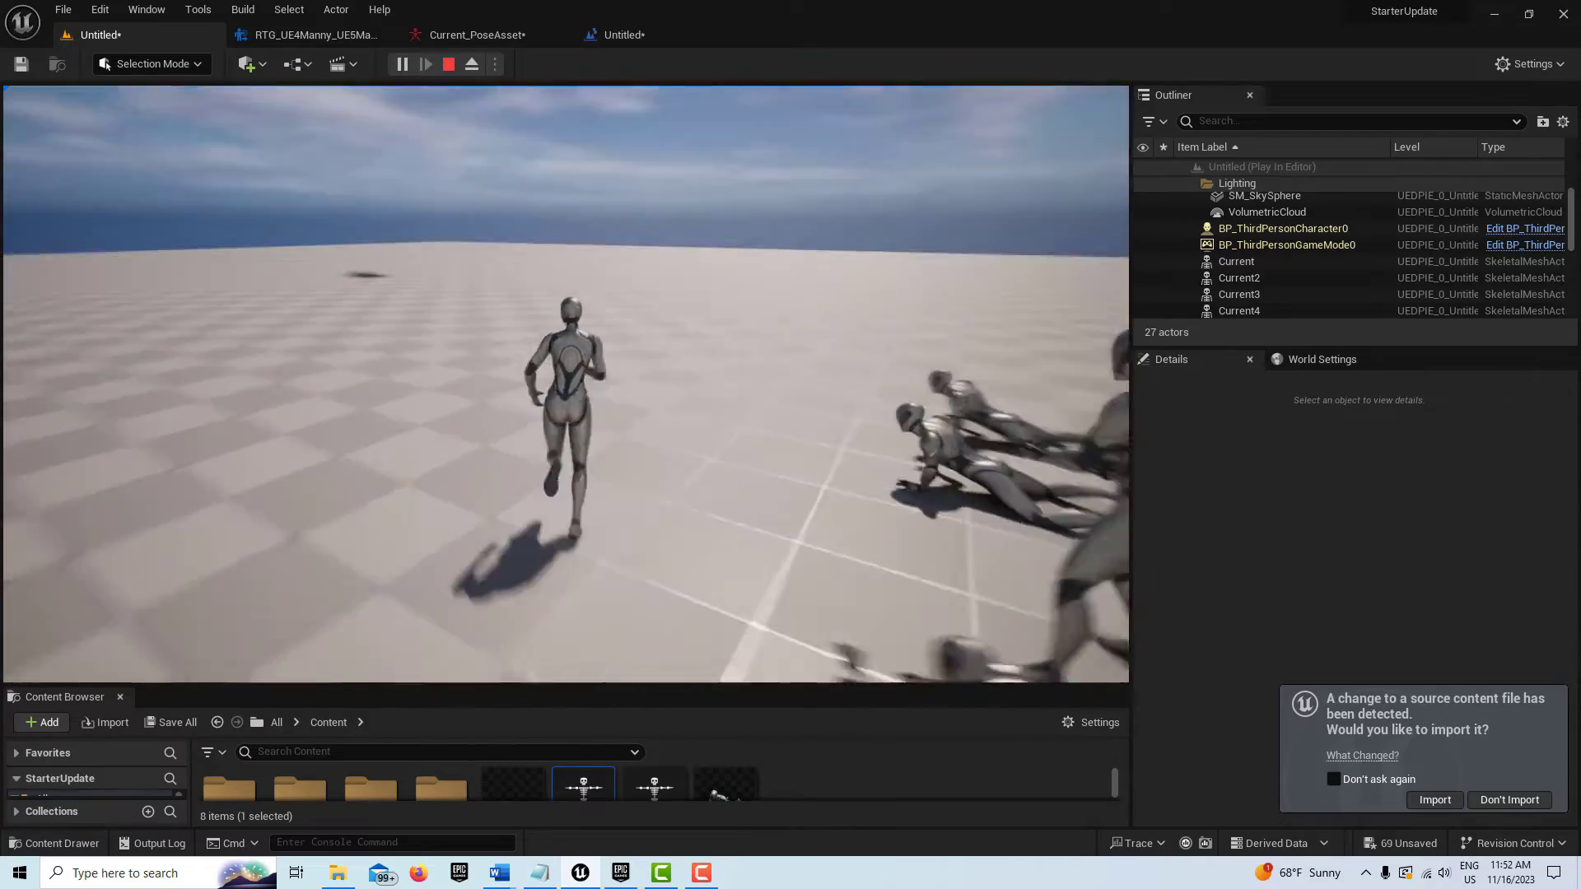
{"action": "key", "text": "w"}
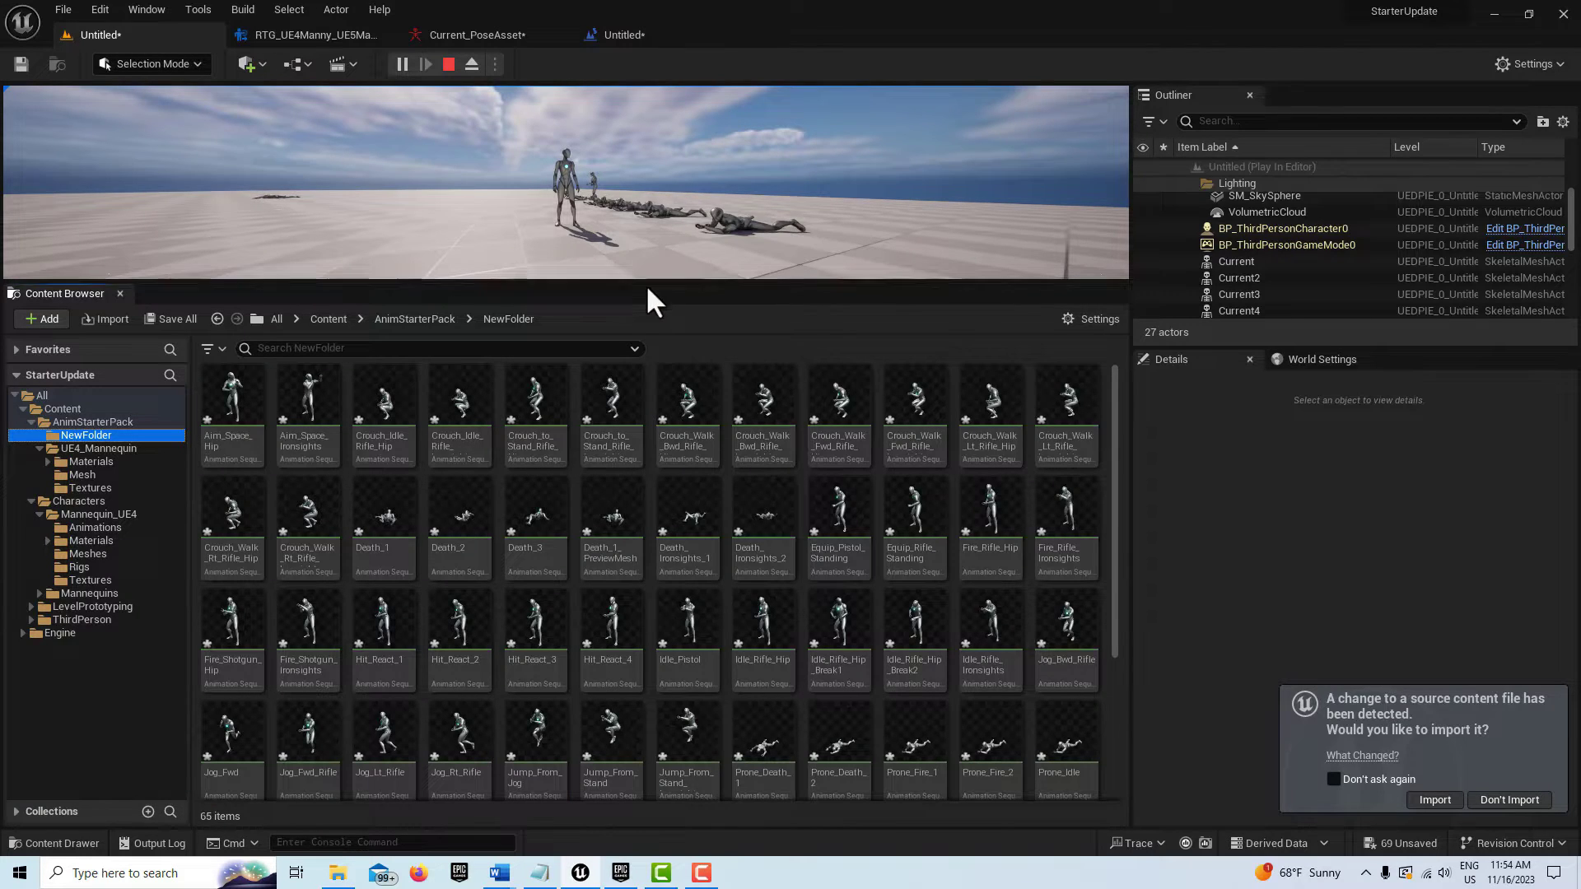
Step: Create a new level from the Basic template
{"action": "left_click_drag", "start_coordinate": [651, 282], "coordinate": [656, 387]}
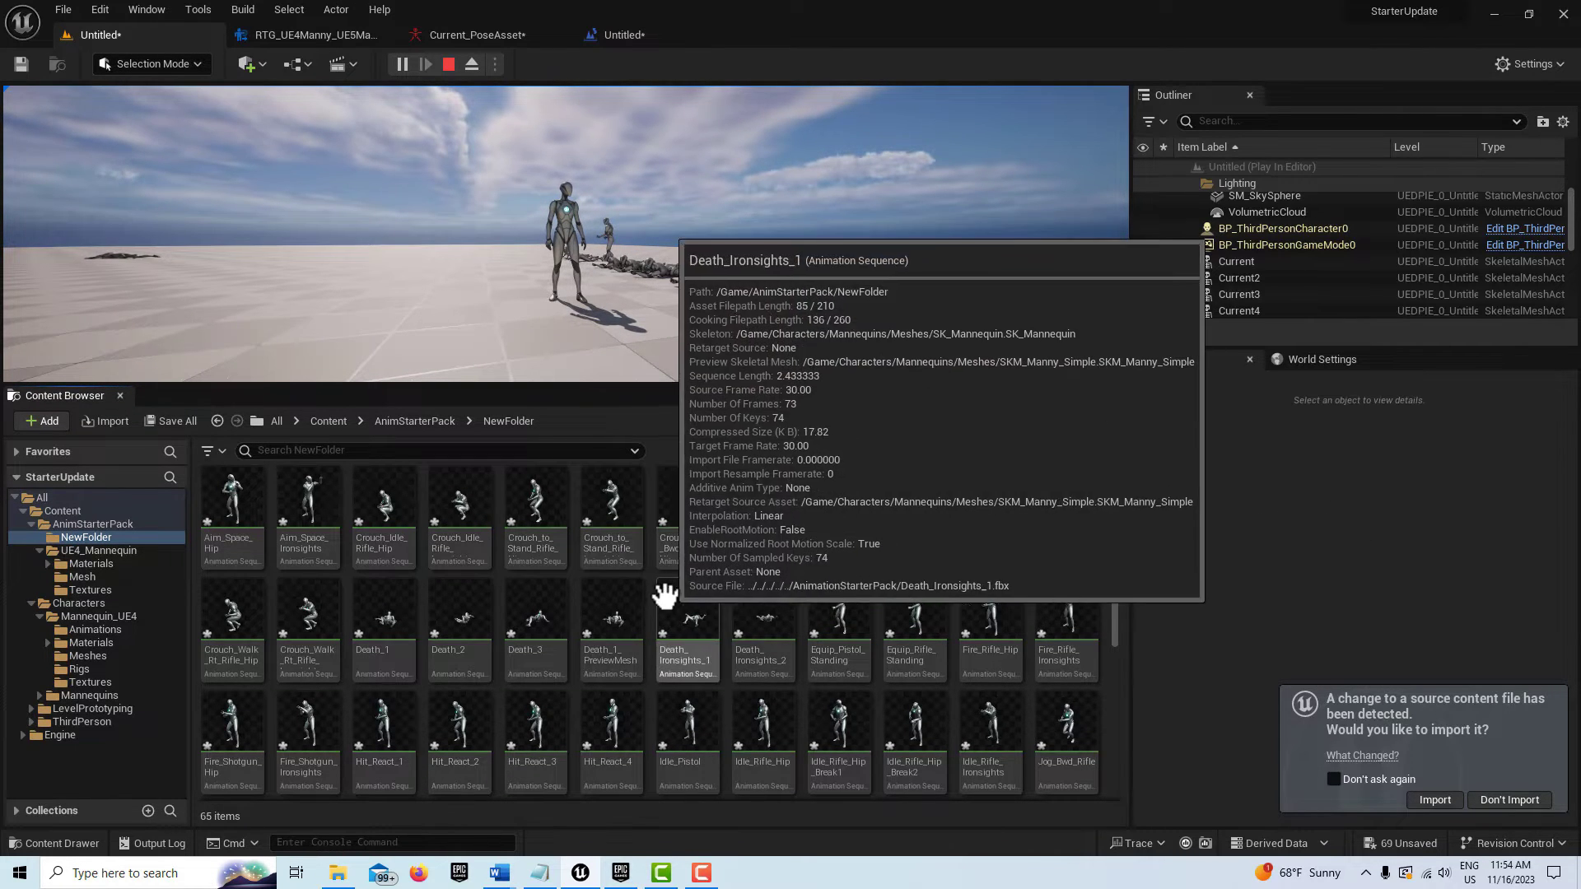
{"action": "scroll", "coordinate": [663, 606], "scroll_direction": "down", "scroll_amount": 2}
{"action": "scroll", "coordinate": [663, 634], "scroll_direction": "up", "scroll_amount": 2}
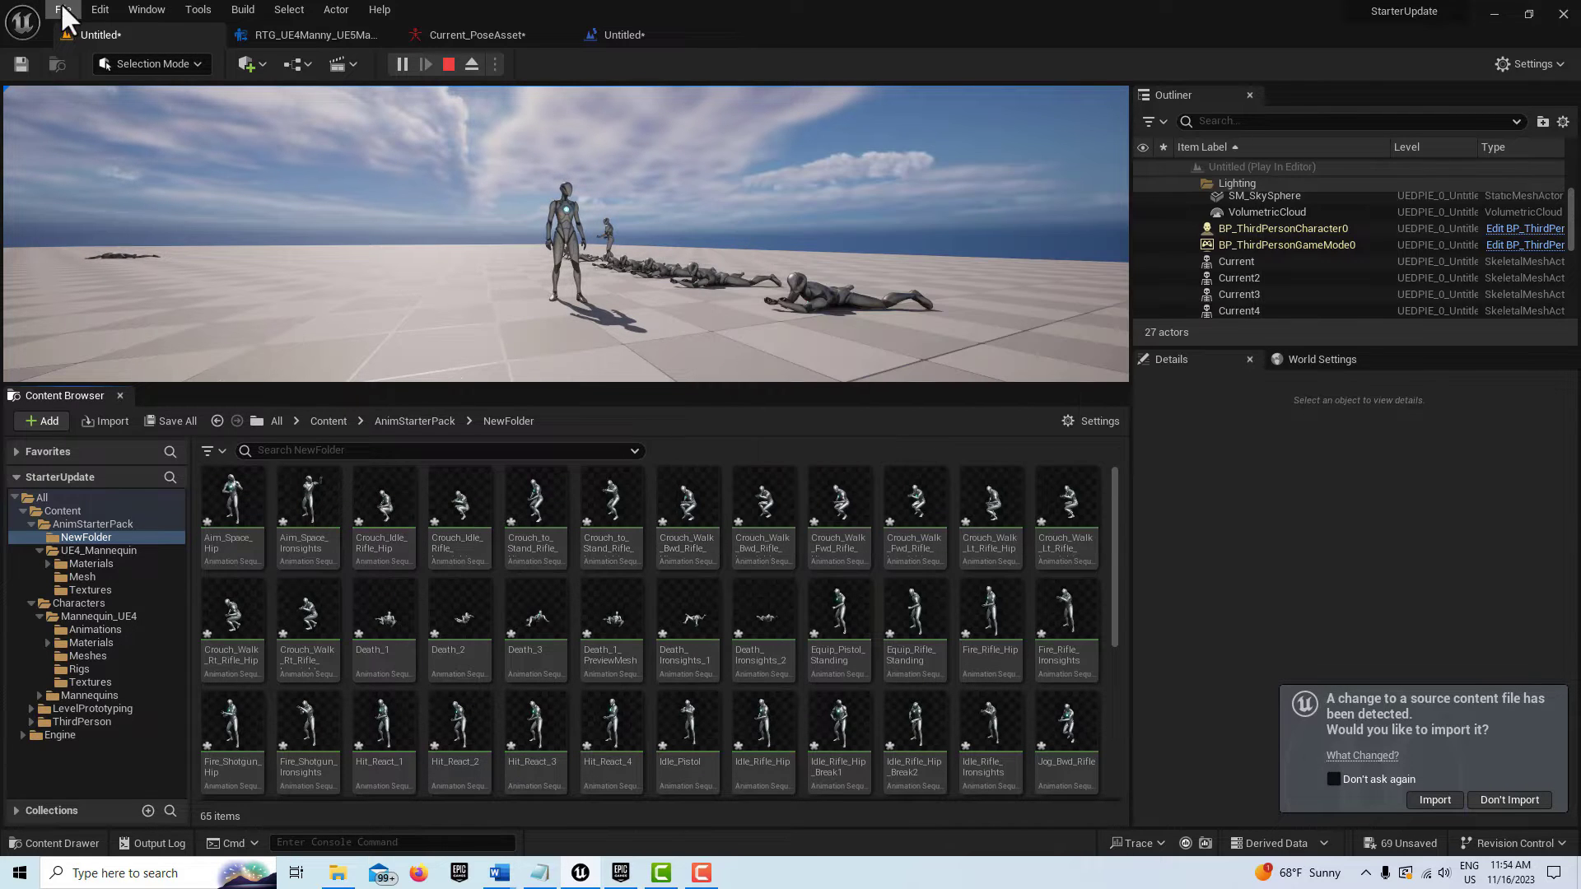
{"action": "left_click", "coordinate": [70, 12]}
{"action": "left_click", "coordinate": [104, 51]}
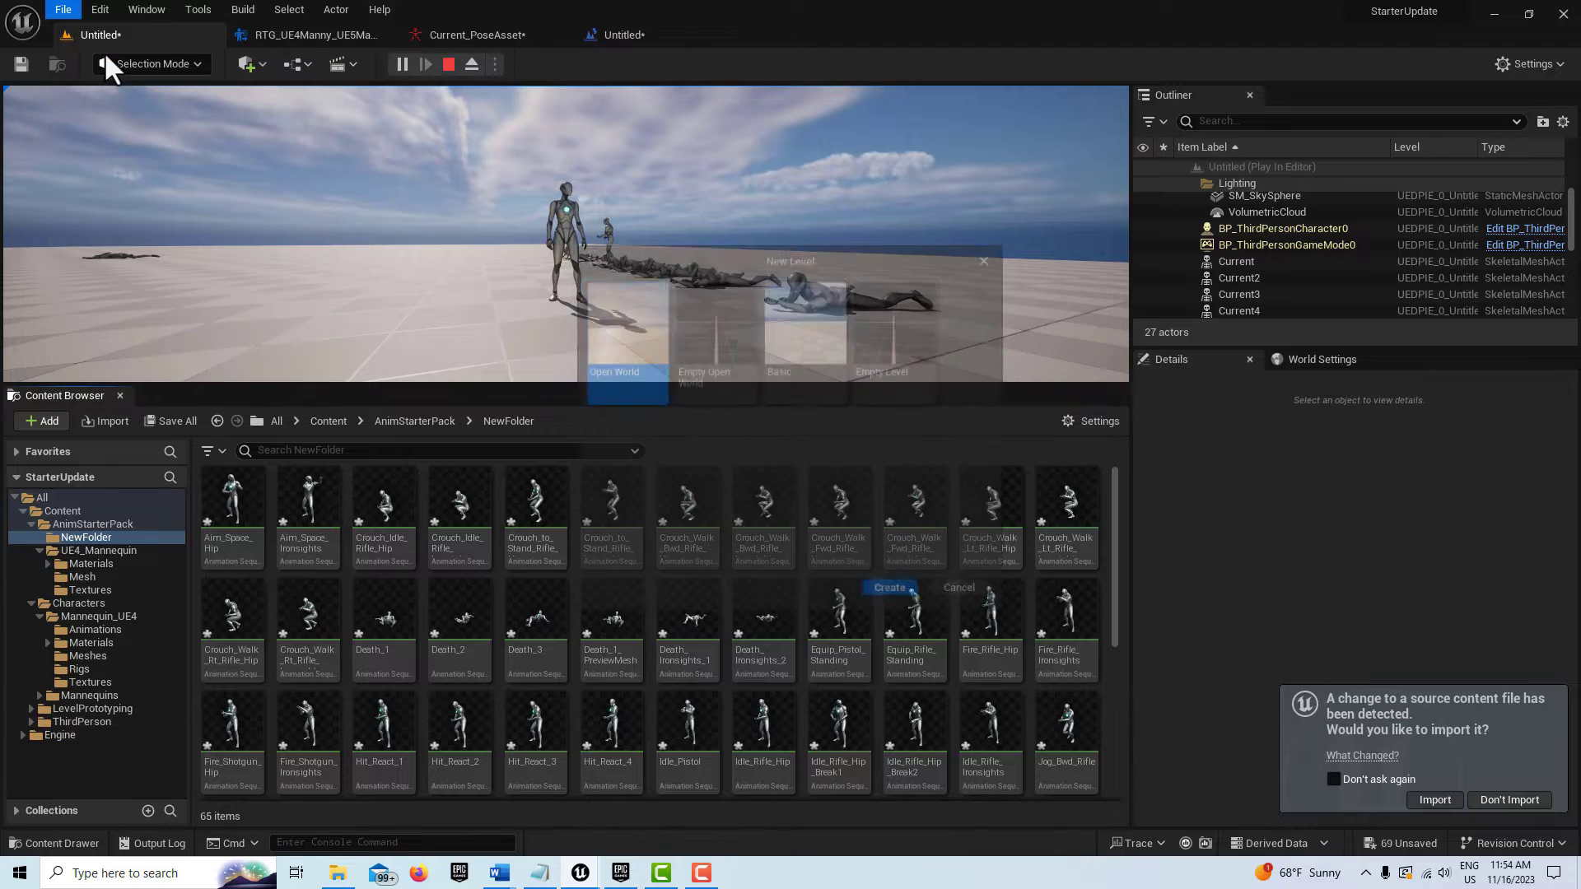
{"action": "left_click", "coordinate": [798, 300]}
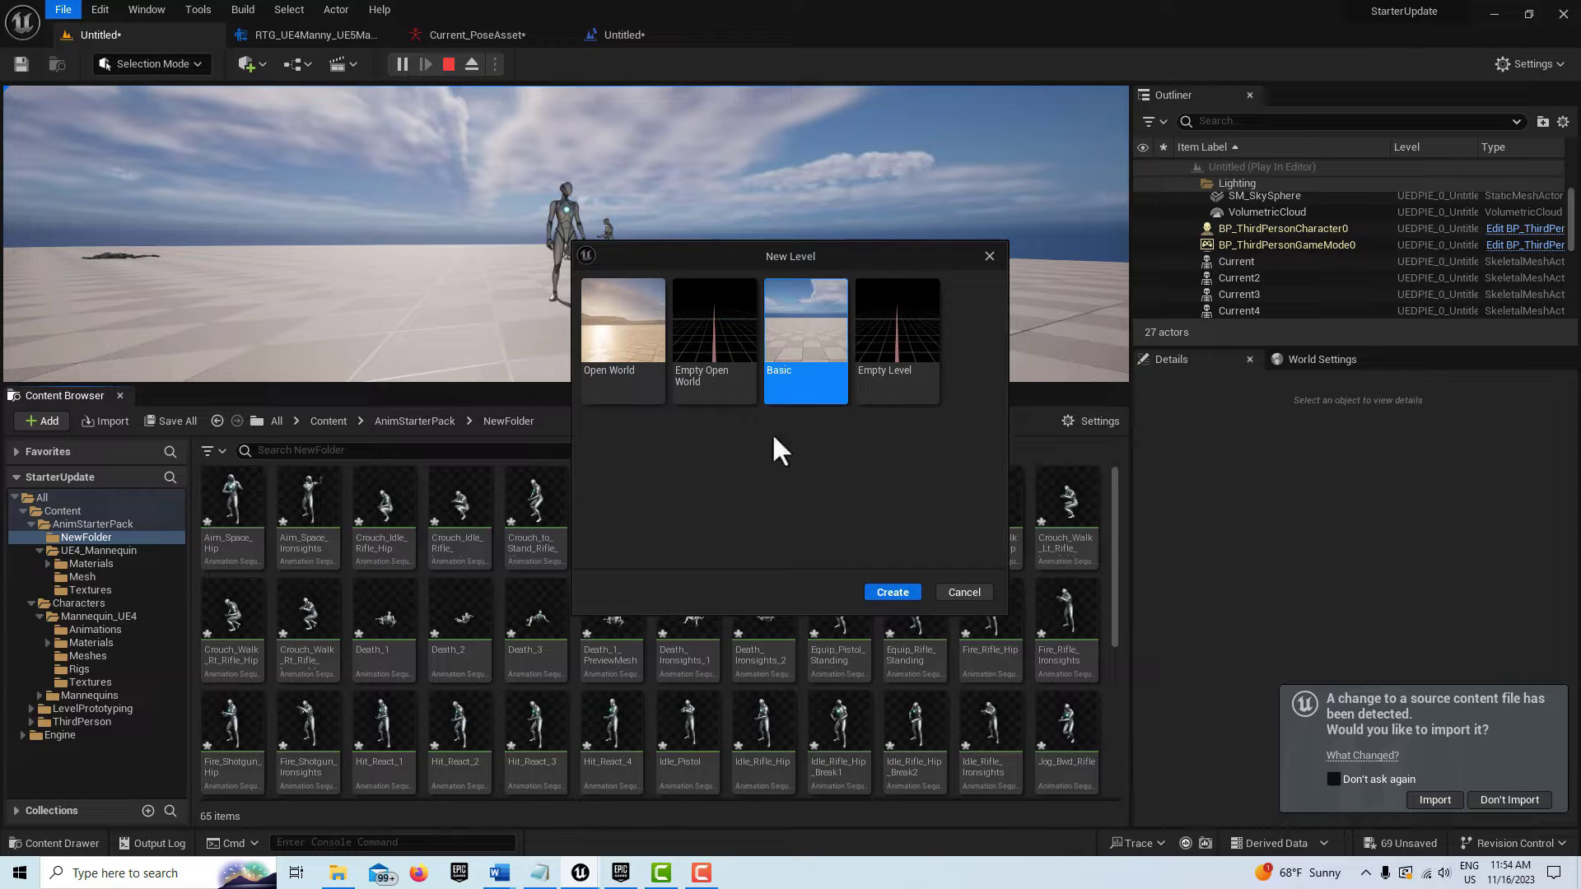
{"action": "left_click", "coordinate": [887, 592]}
{"action": "left_click", "coordinate": [927, 630]}
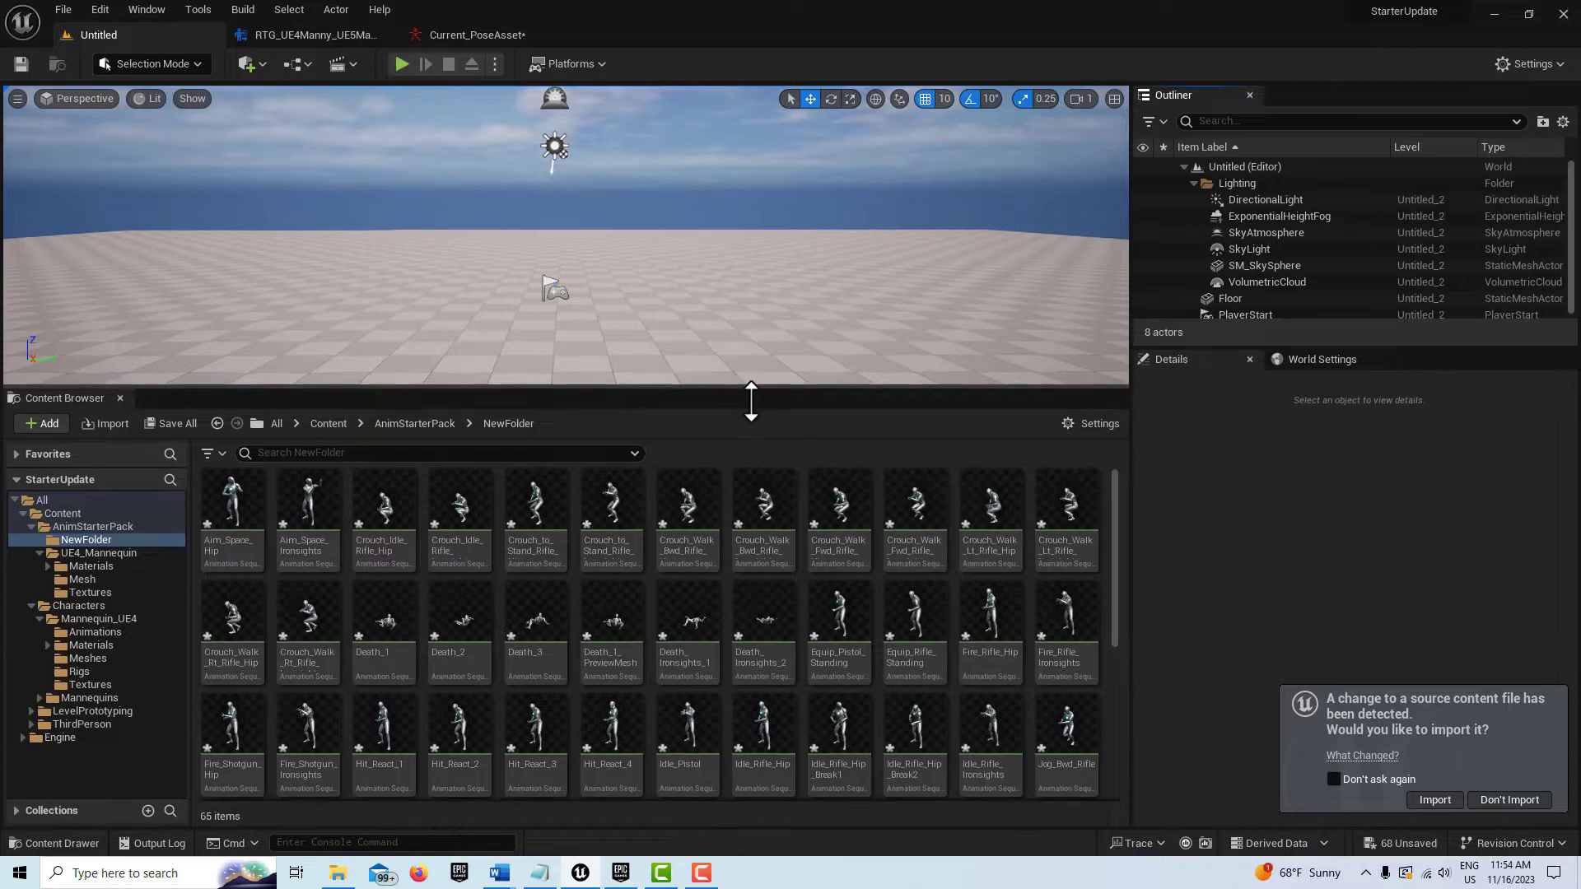
Step: Place the Prone_Reload_Shotgun animation sequence from AnimStarterPack's NewFolder on the floor of the level
{"action": "left_click_drag", "start_coordinate": [749, 384], "coordinate": [747, 486]}
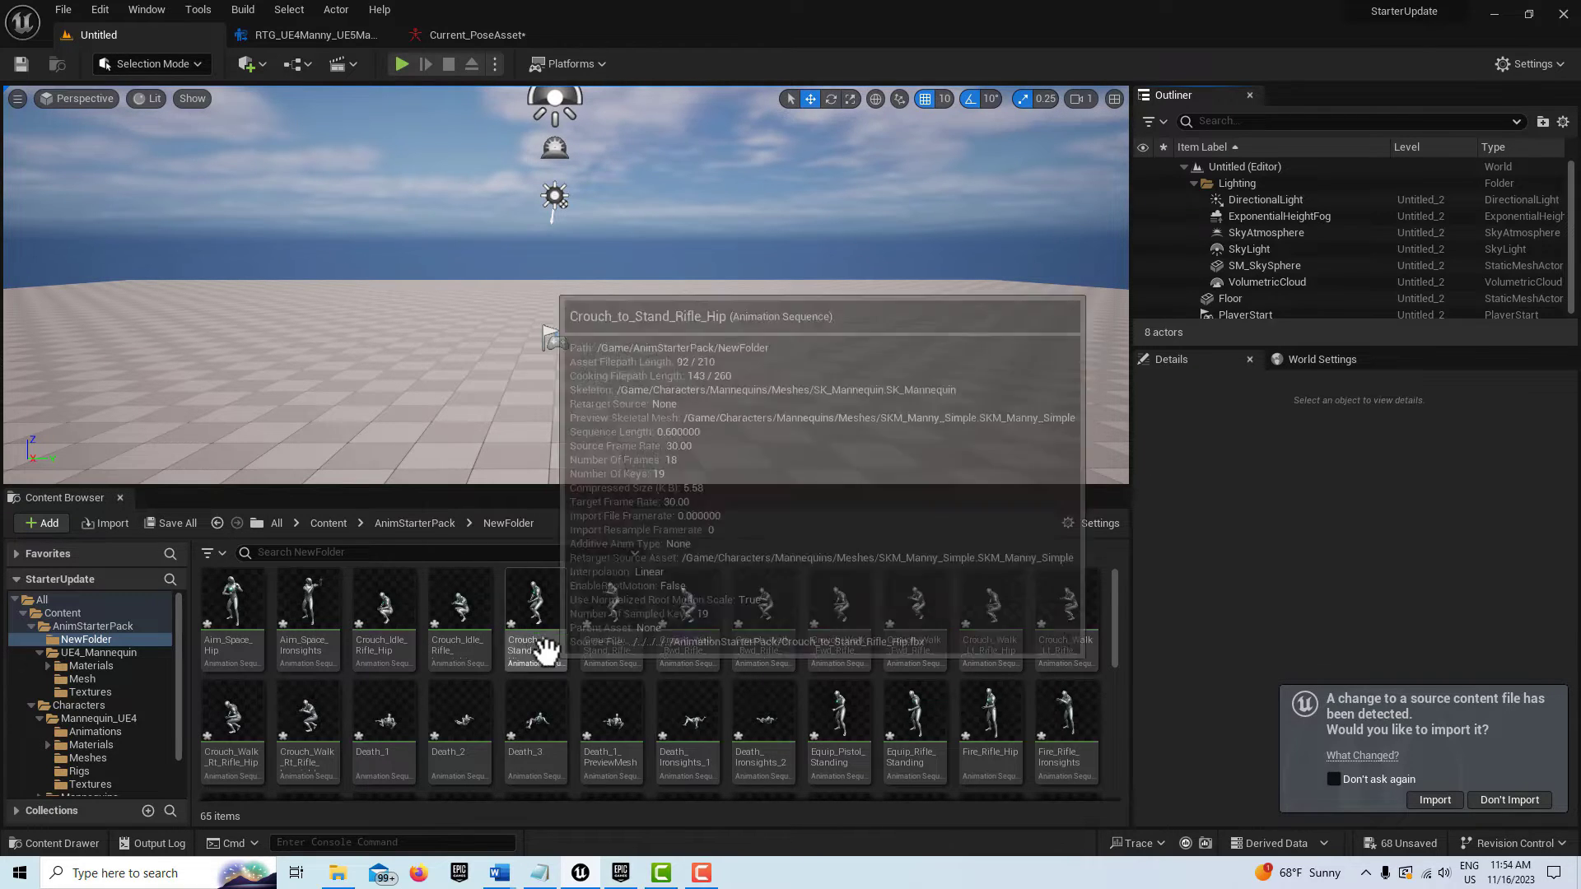
{"action": "scroll", "coordinate": [577, 659], "scroll_direction": "down", "scroll_amount": 2}
{"action": "scroll", "coordinate": [647, 683], "scroll_direction": "down", "scroll_amount": 5}
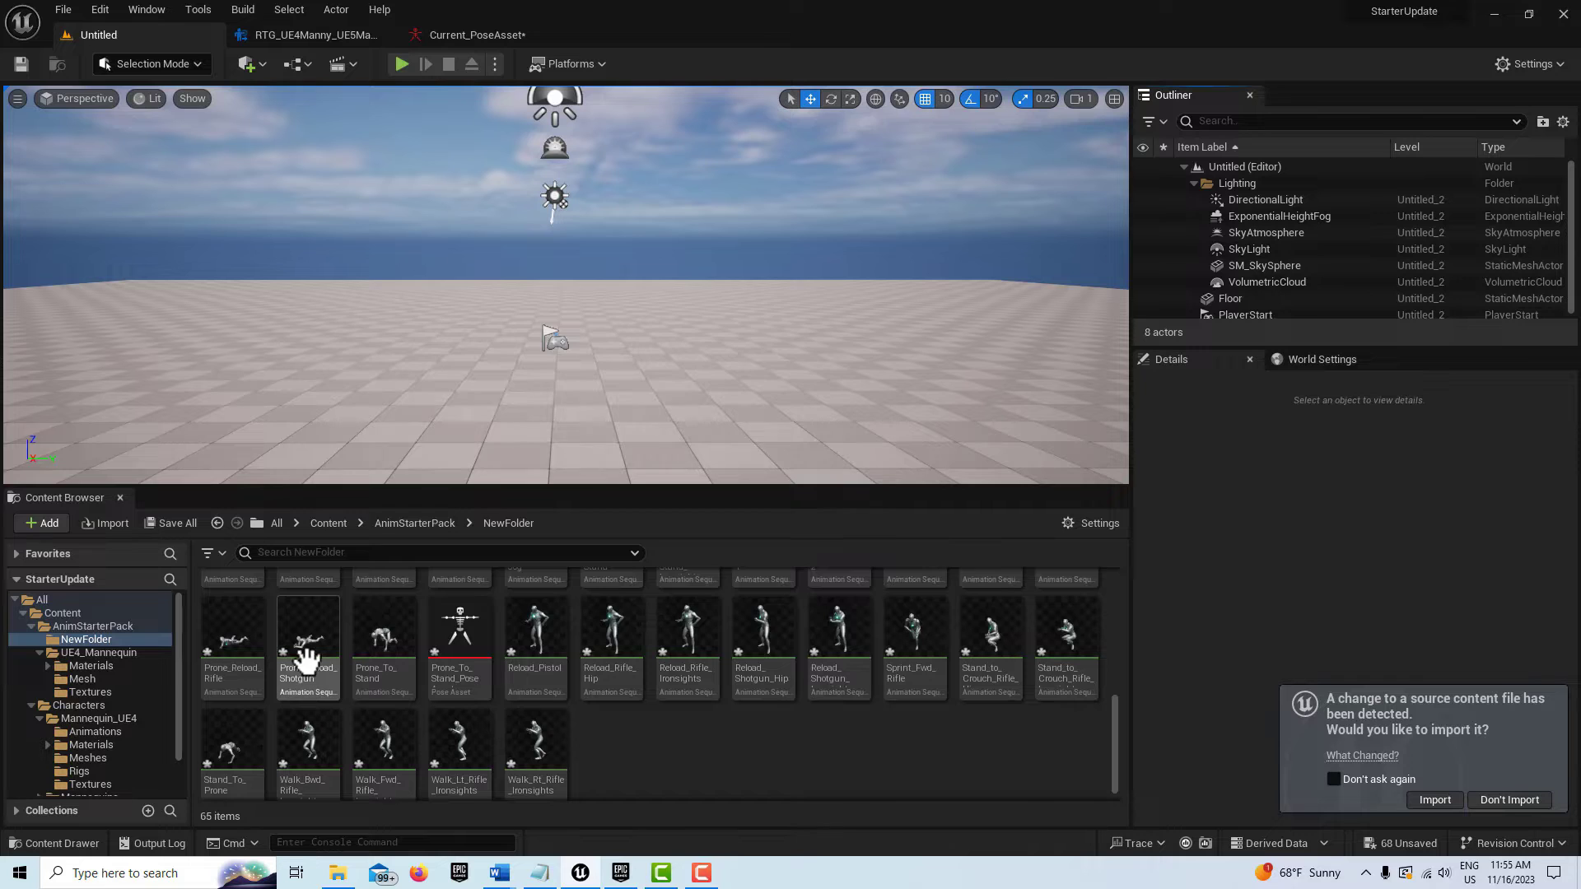
{"action": "mouse_move", "coordinate": [311, 634]}
{"action": "left_click_drag", "start_coordinate": [306, 640], "coordinate": [440, 381]}
{"action": "right_click_drag", "start_coordinate": [780, 418], "coordinate": [834, 413]}
Step: Play the level to check the prone character's reload animation, and stop the play session
{"action": "key", "text": "g"}
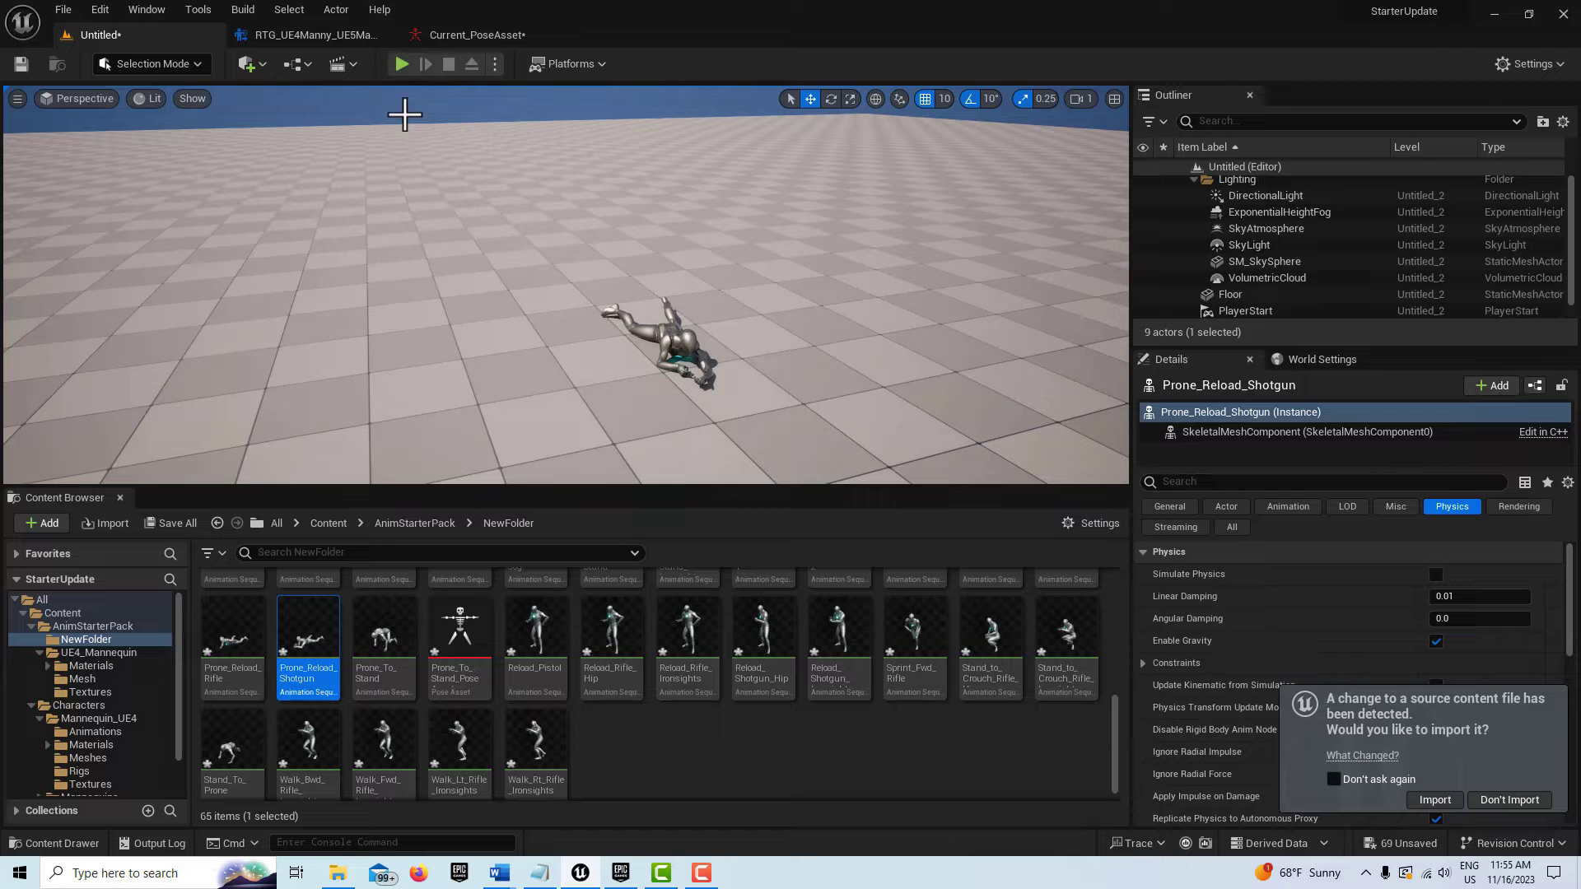
{"action": "left_click", "coordinate": [402, 64]}
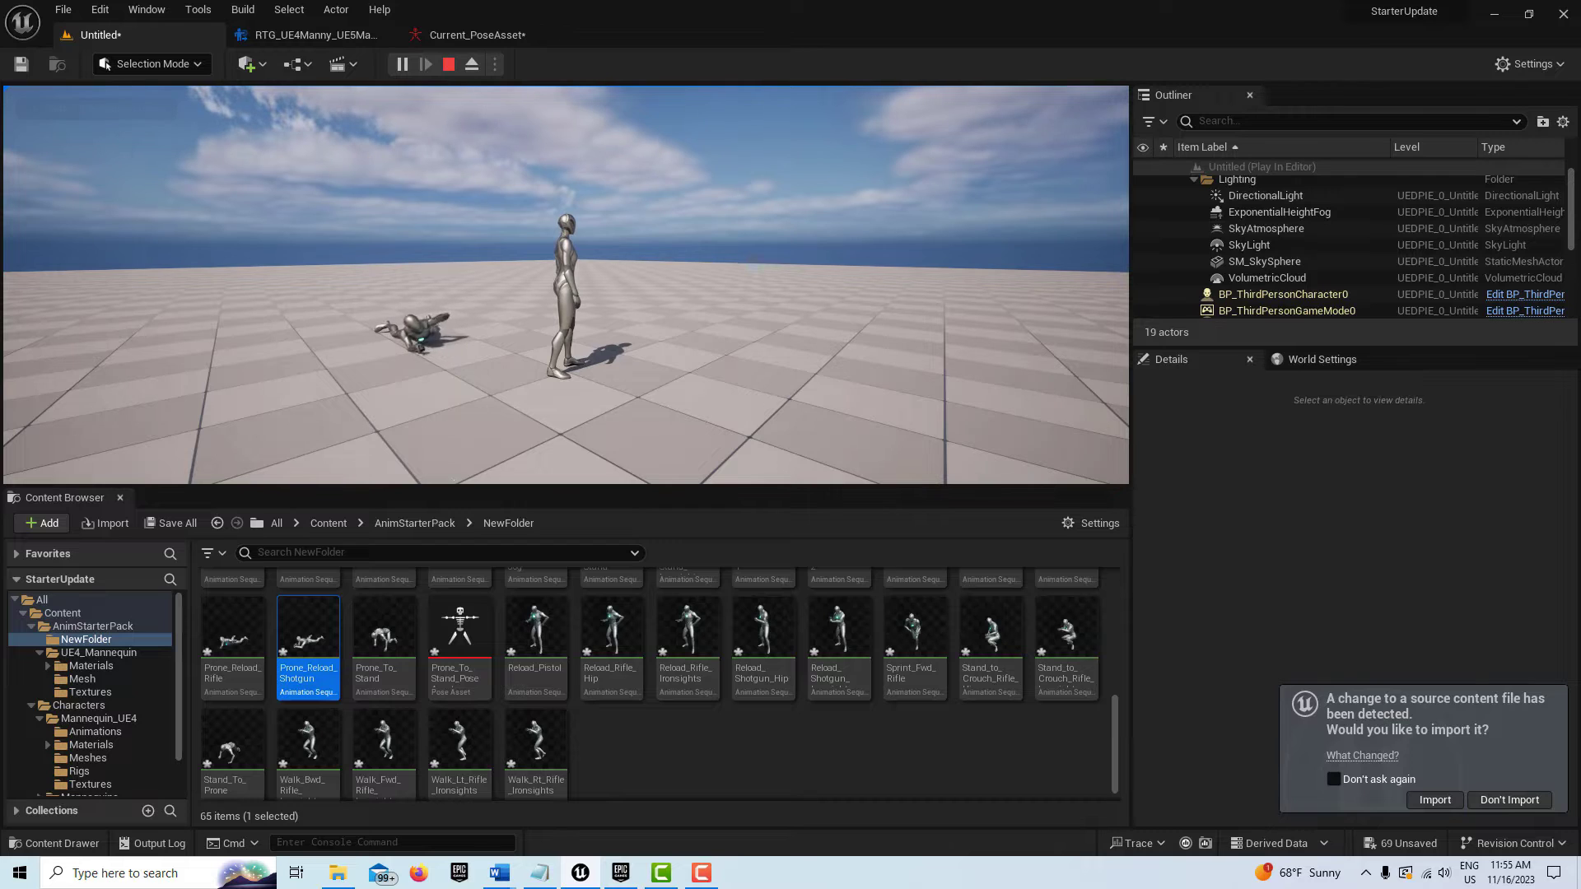
{"action": "key", "text": "Escape"}
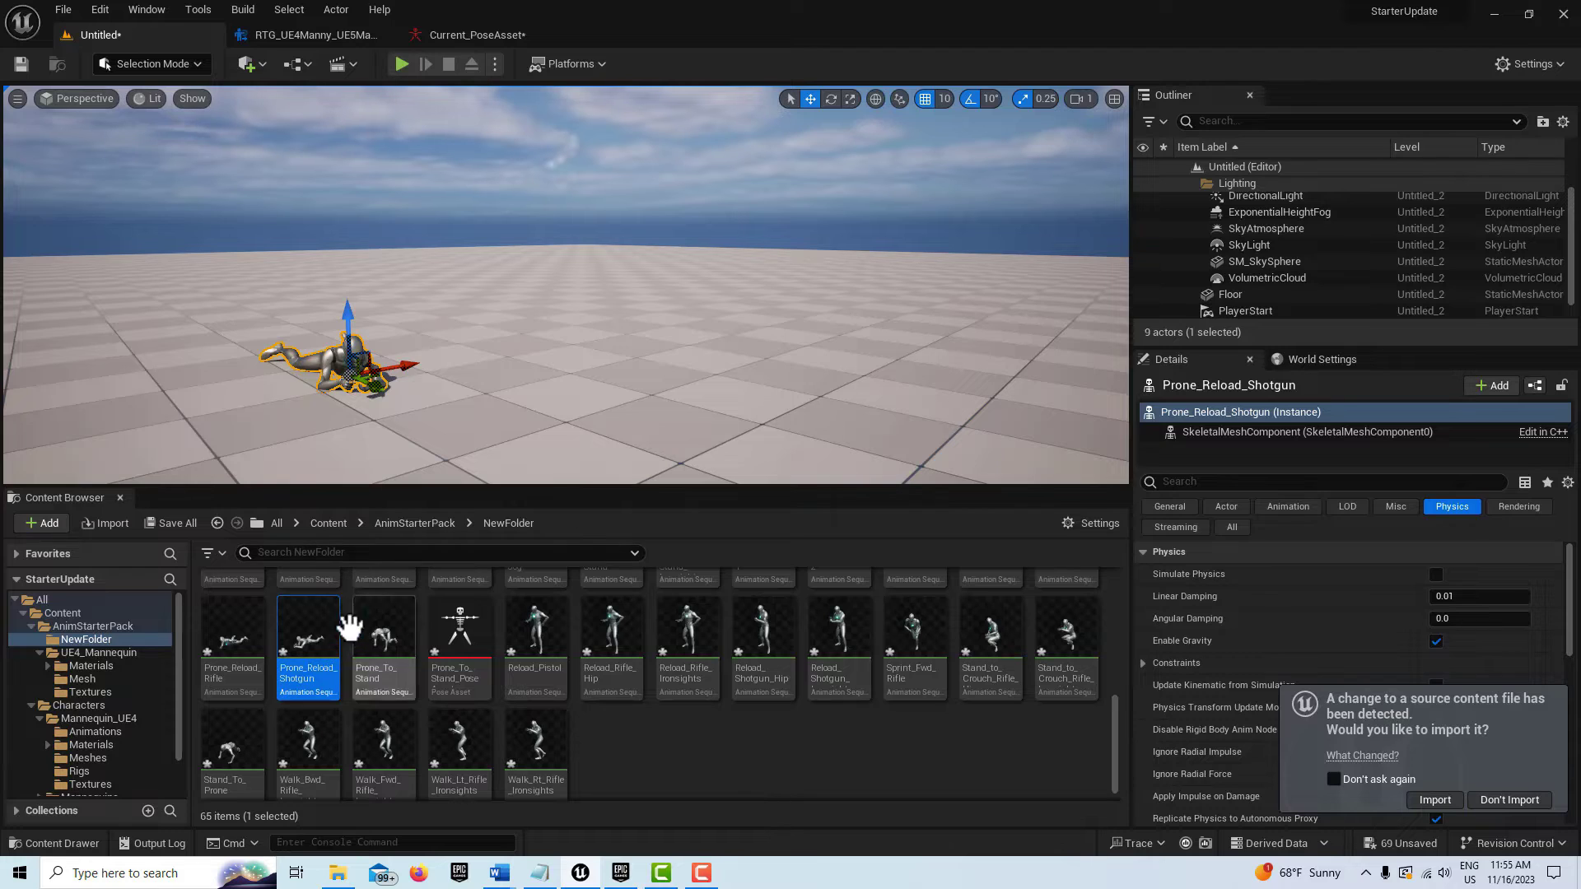
{"action": "right_click", "coordinate": [316, 628]}
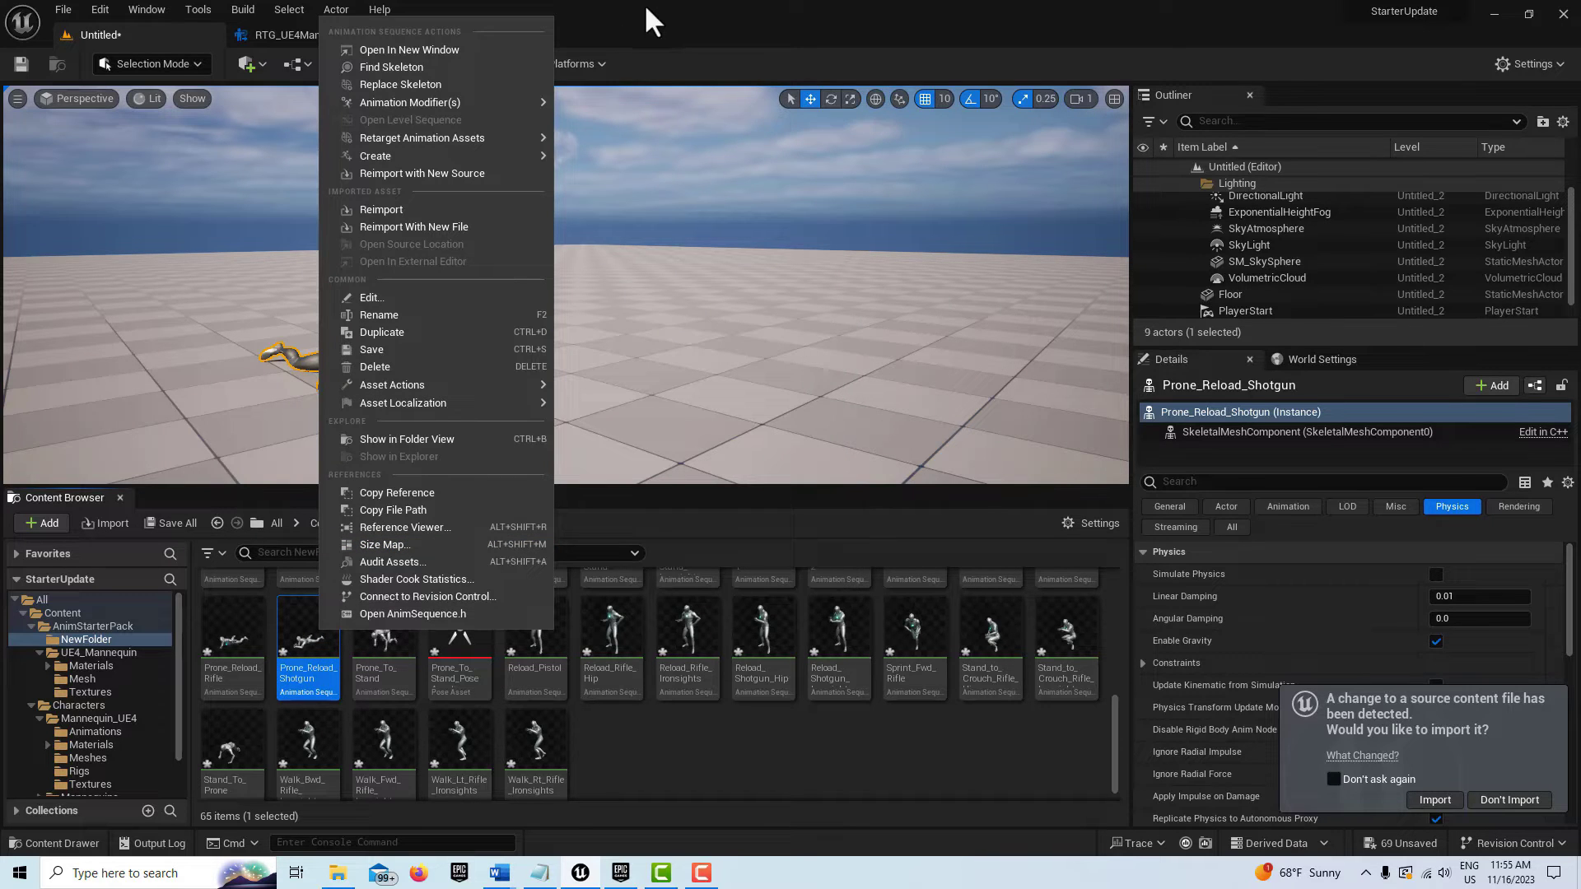
{"action": "mouse_move", "coordinate": [486, 152]}
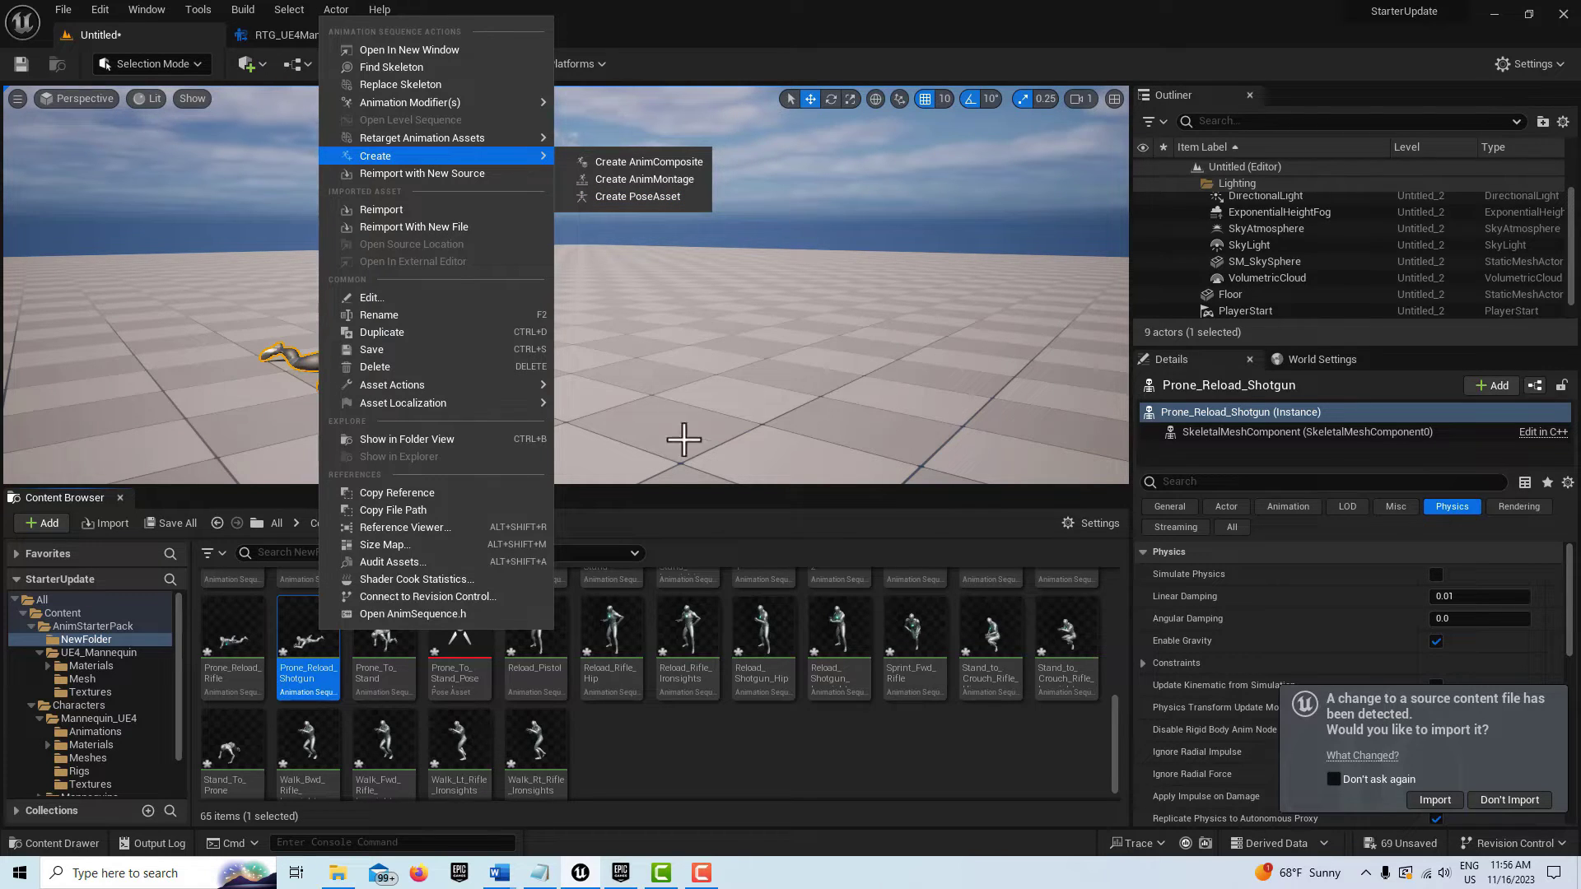
{"action": "left_click", "coordinate": [792, 364]}
{"action": "left_click", "coordinate": [792, 365]}
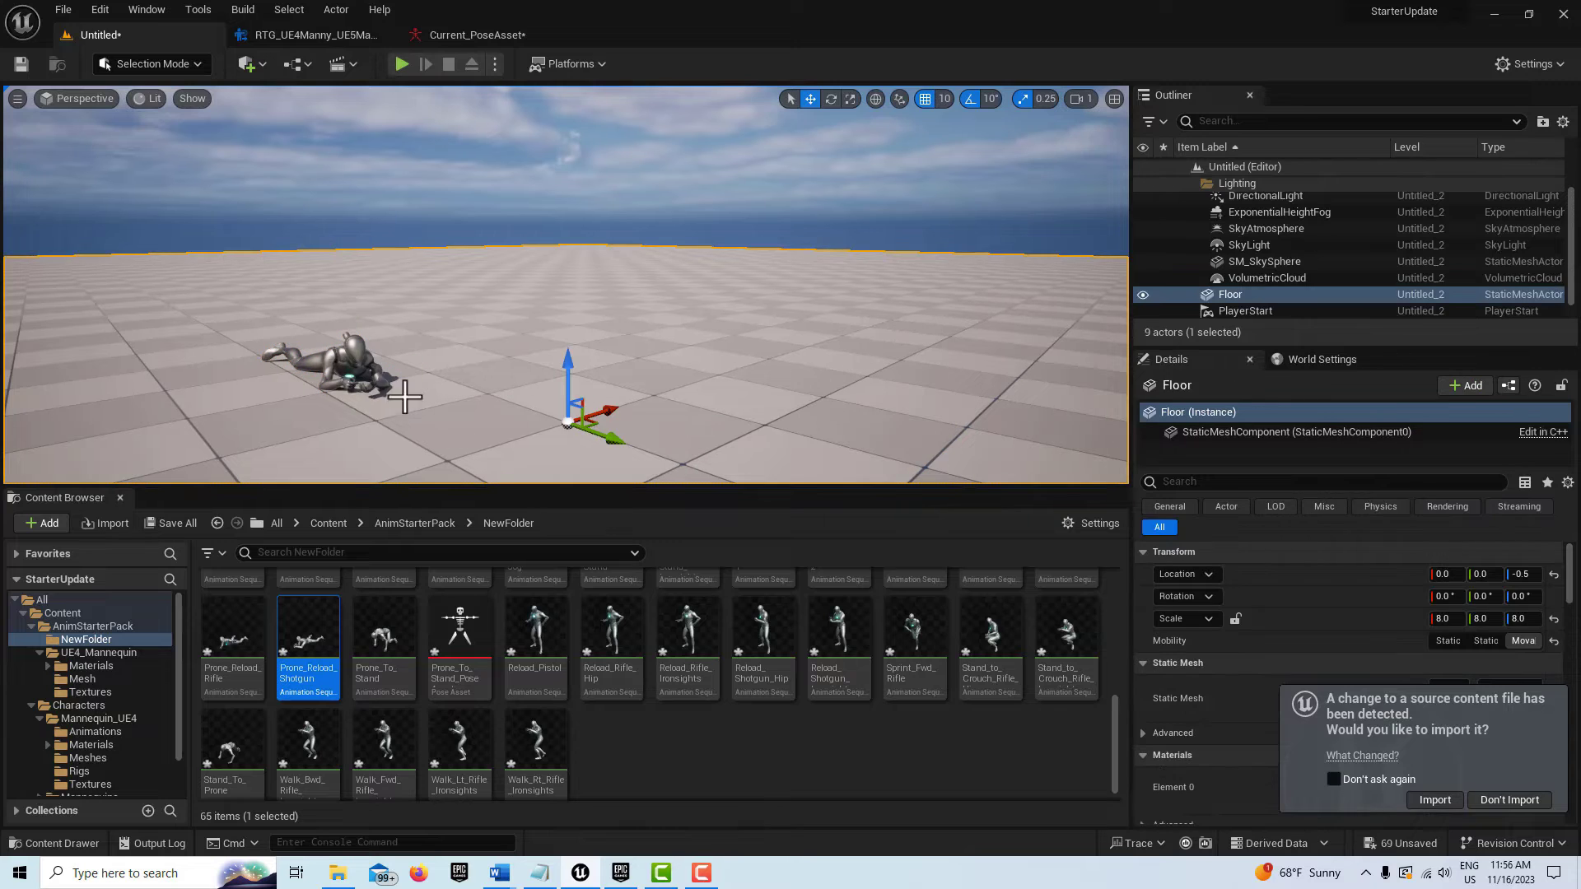
{"action": "left_click", "coordinate": [340, 365]}
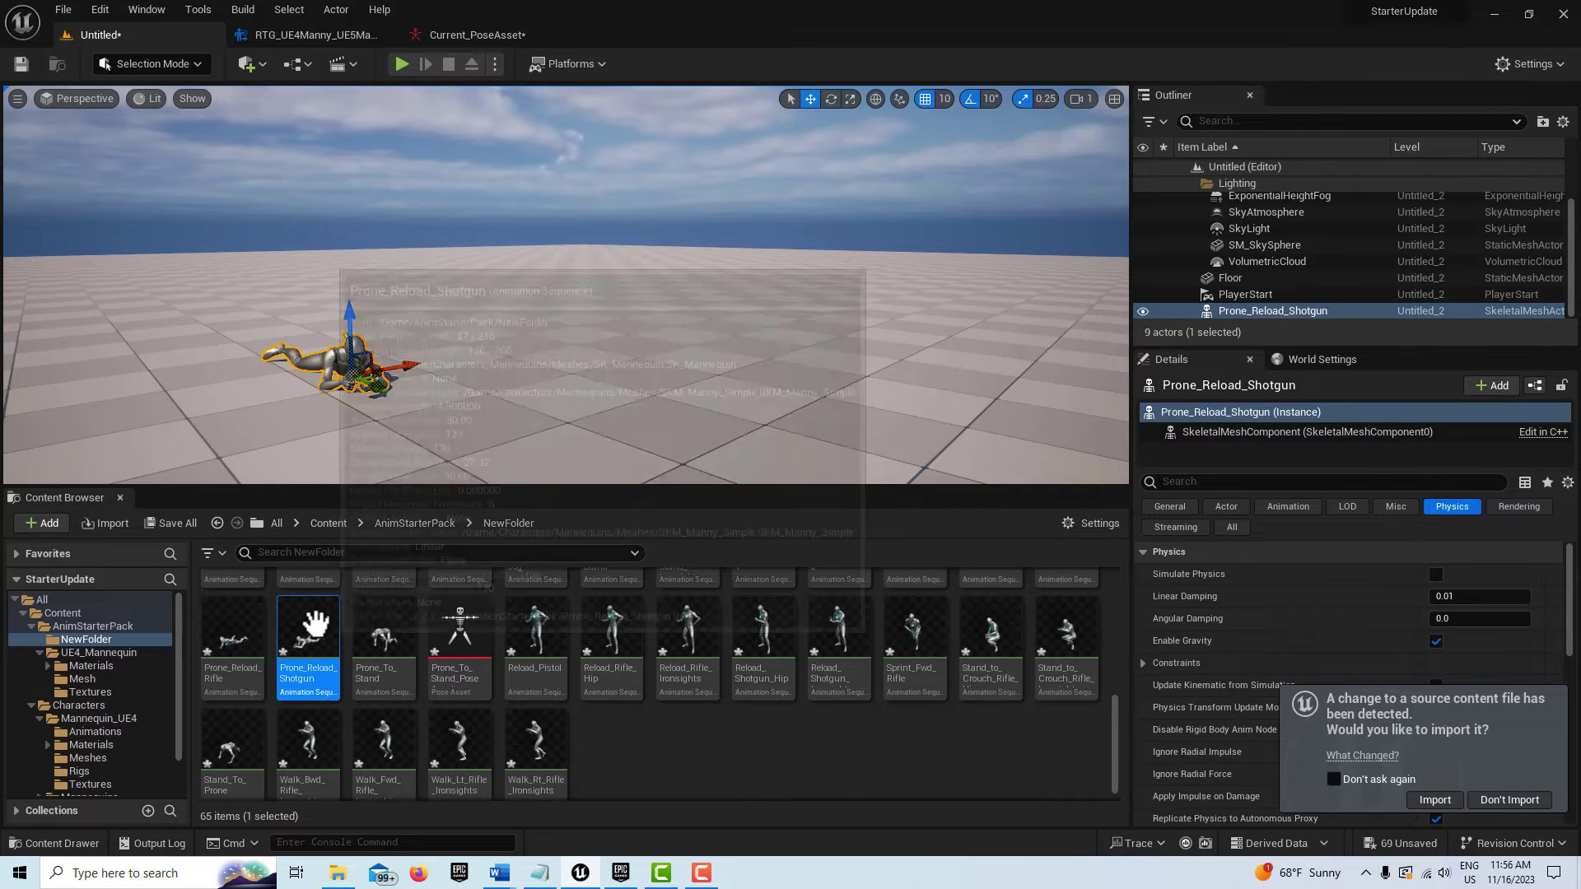
Step: From the opened Prone_Reload_Shotgun animation, create a pose asset of the current pose named CurrentPose in the Content folder
{"action": "double_click", "coordinate": [309, 634]}
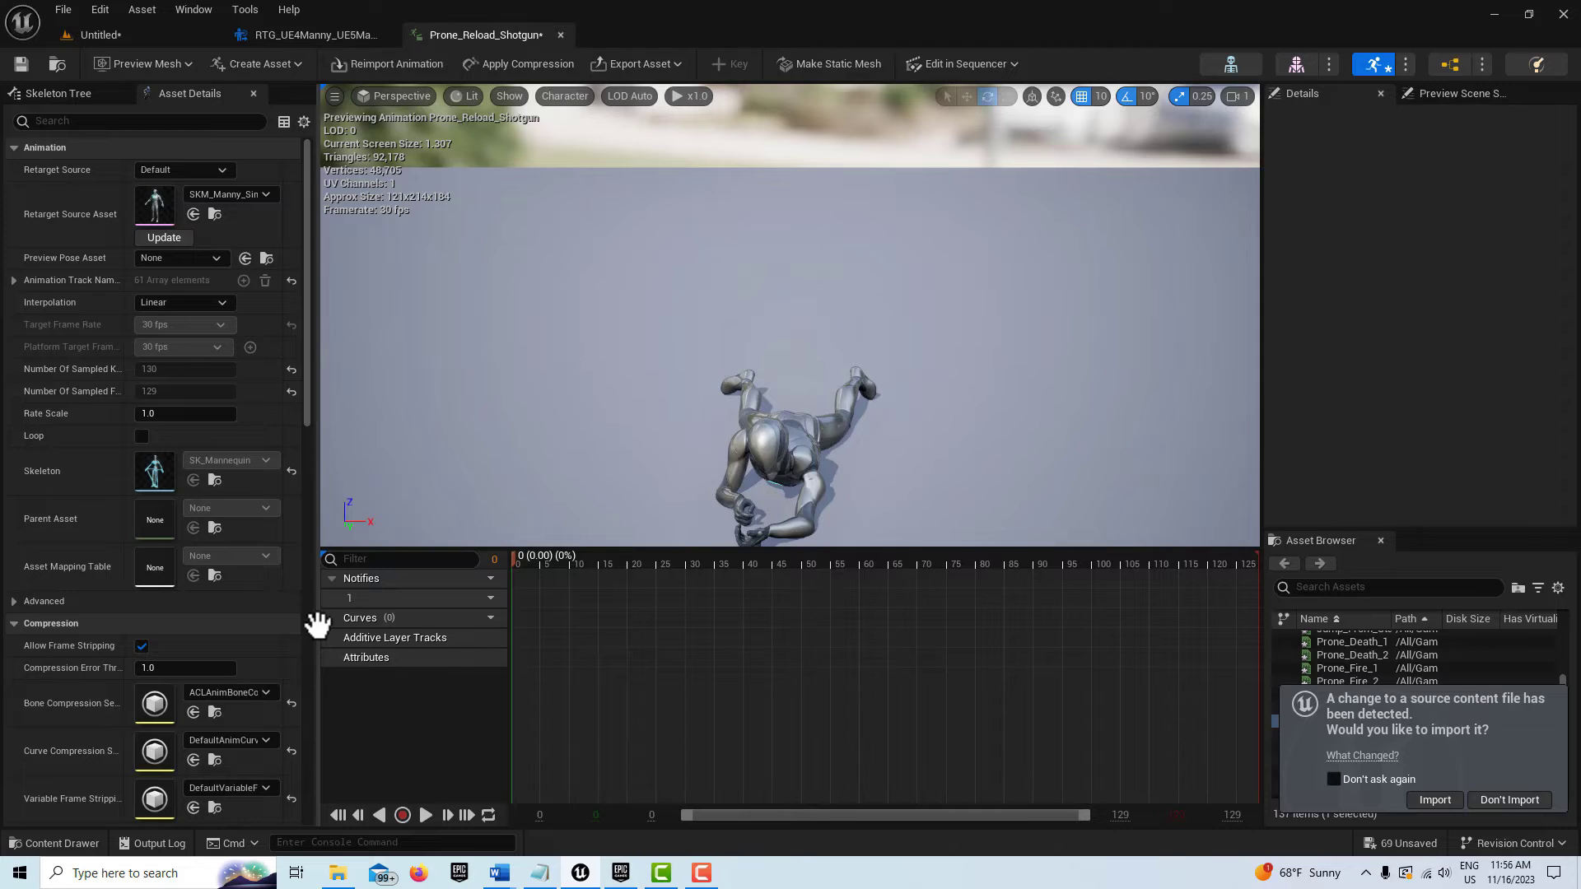
{"action": "scroll", "coordinate": [779, 357], "scroll_direction": "down", "scroll_amount": 3}
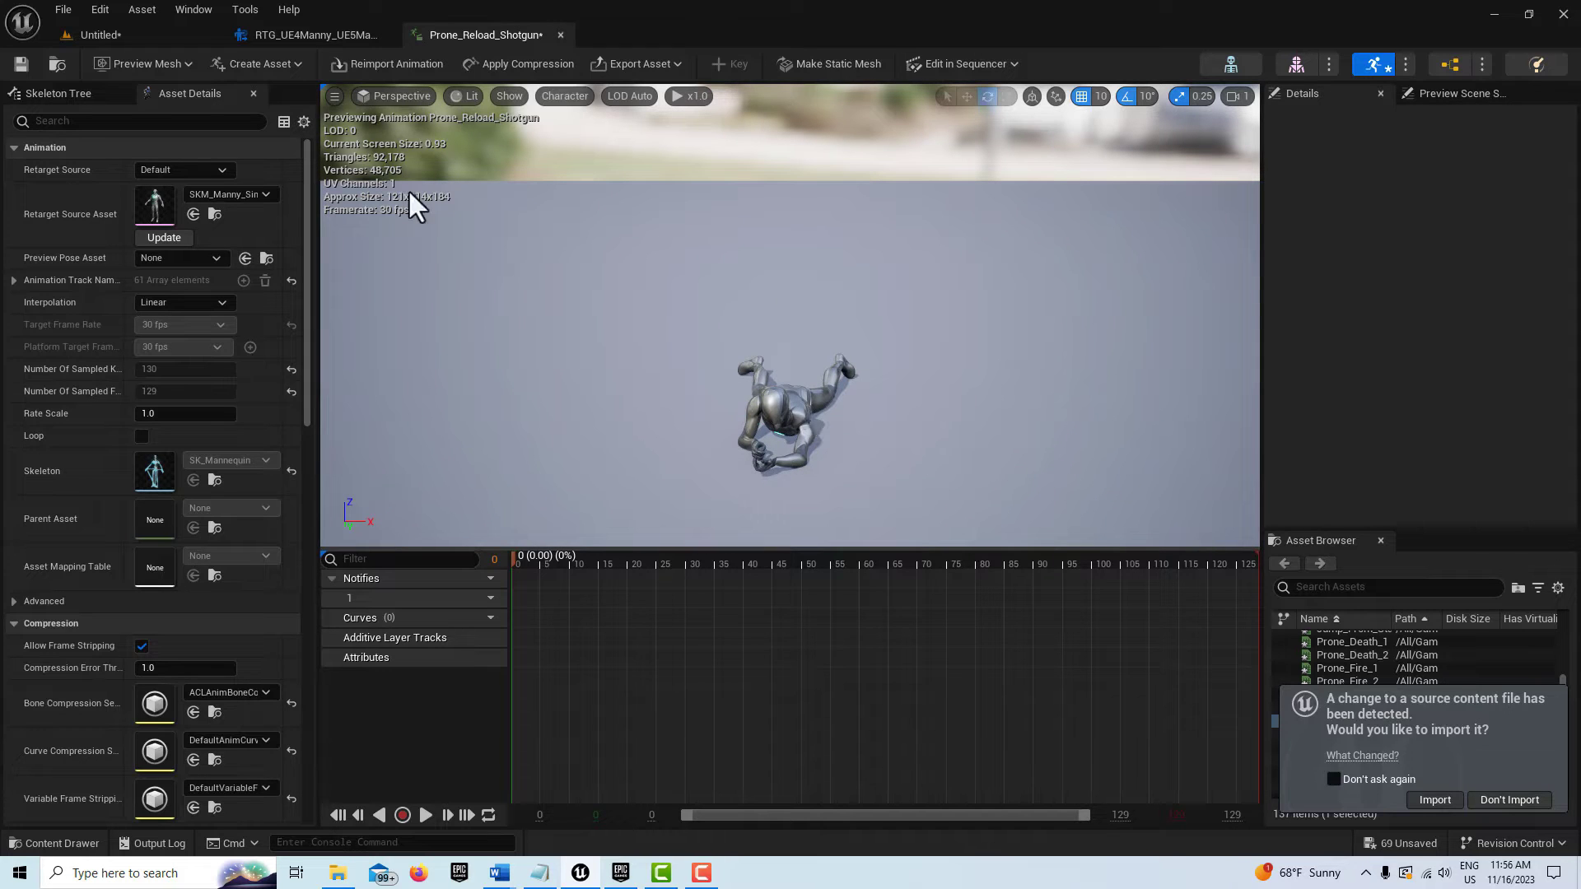
{"action": "left_click", "coordinate": [298, 62]}
{"action": "mouse_move", "coordinate": [305, 131]}
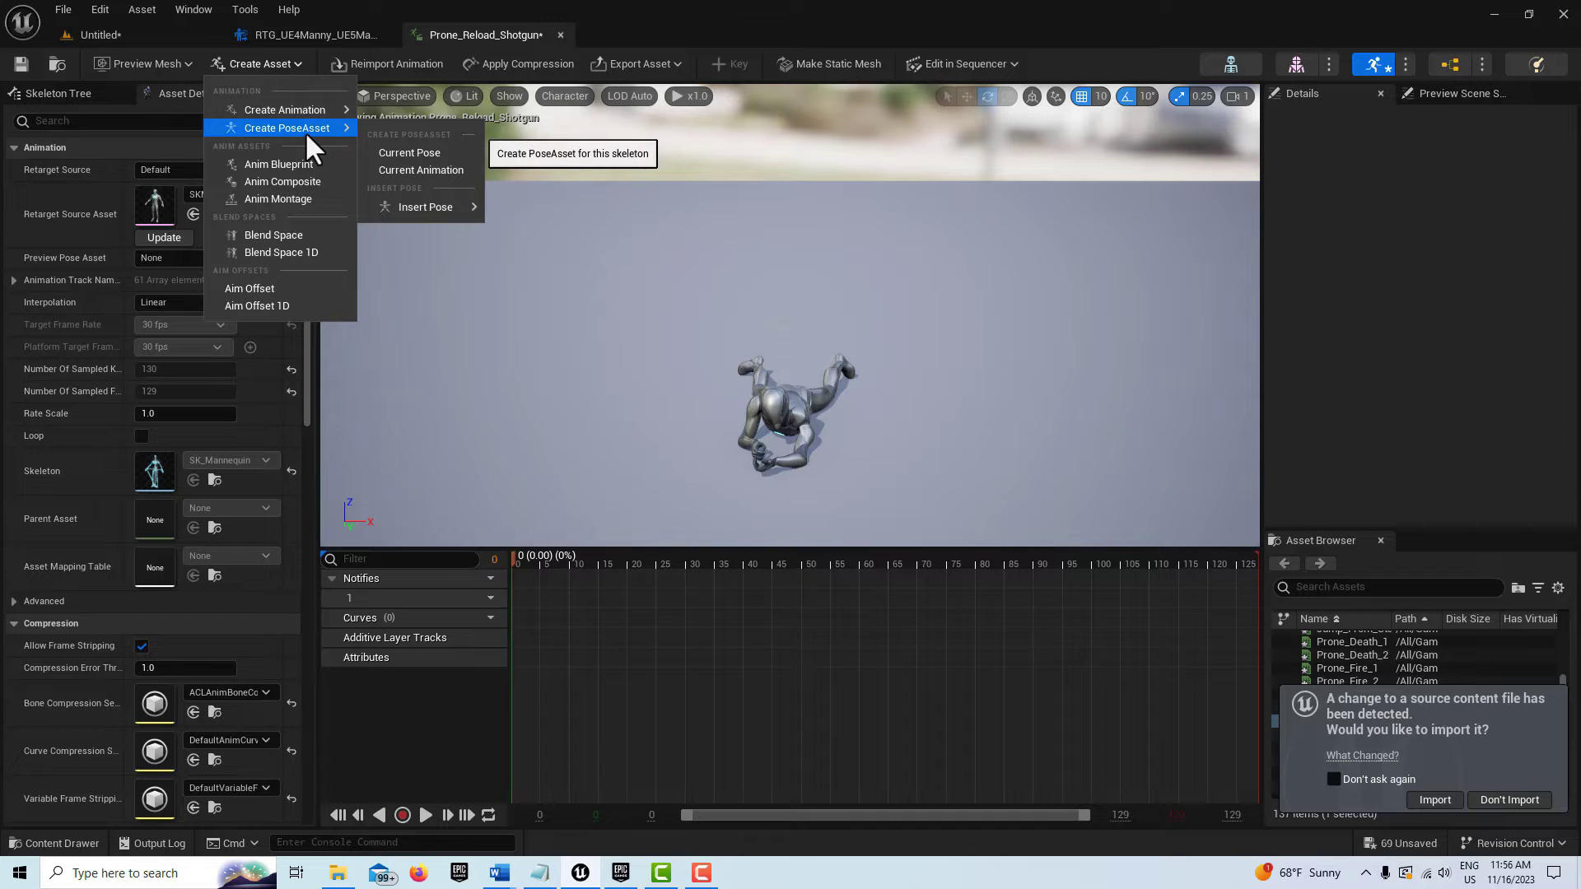
{"action": "left_click", "coordinate": [427, 155]}
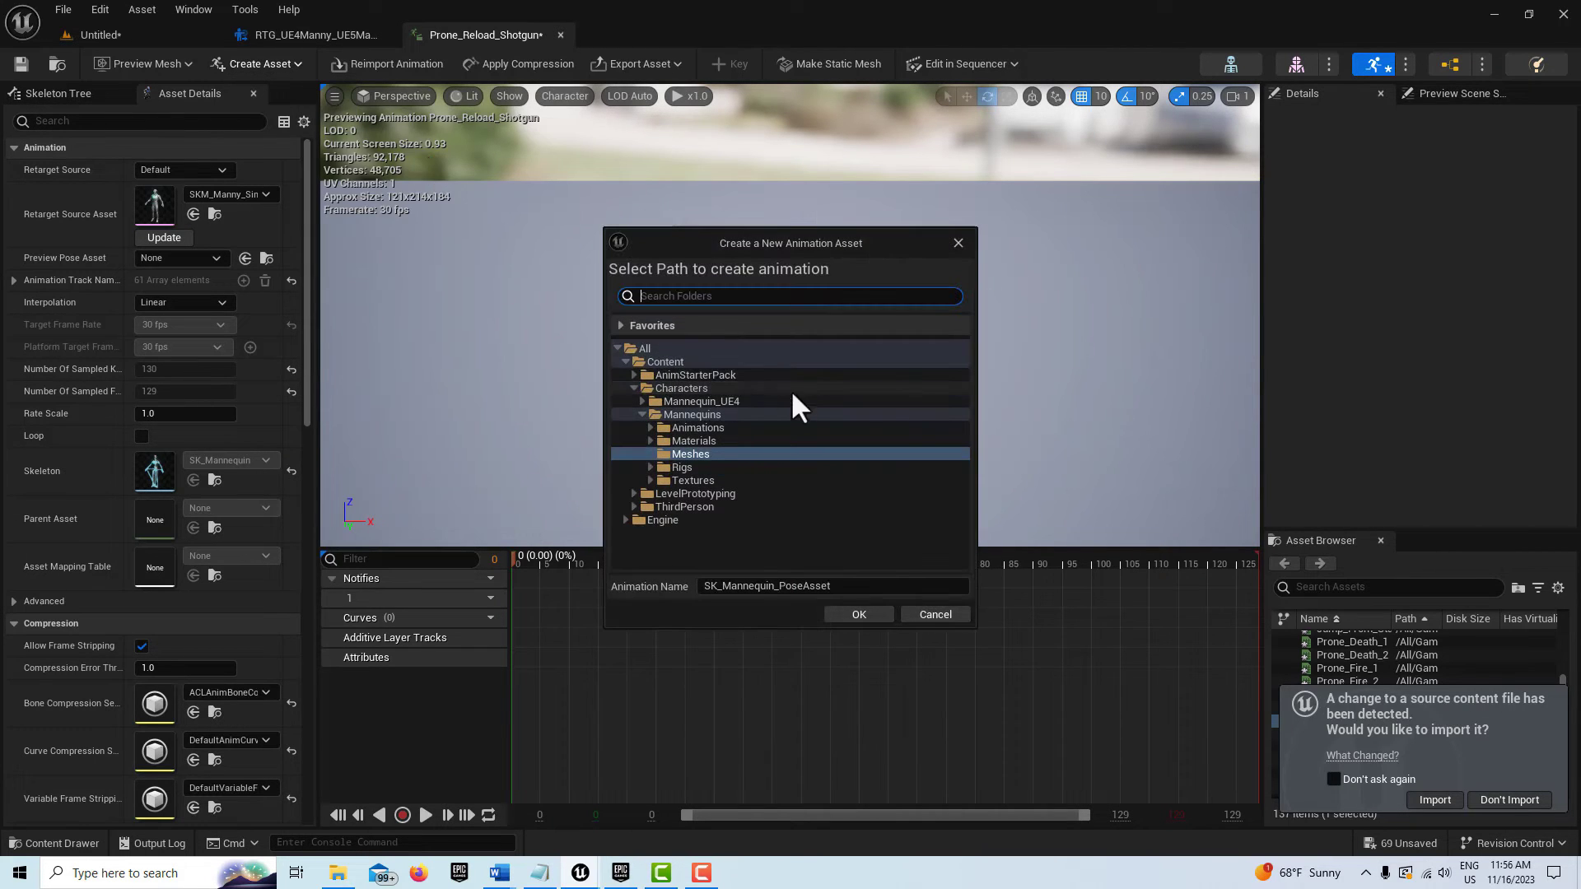
{"action": "left_click", "coordinate": [705, 363]}
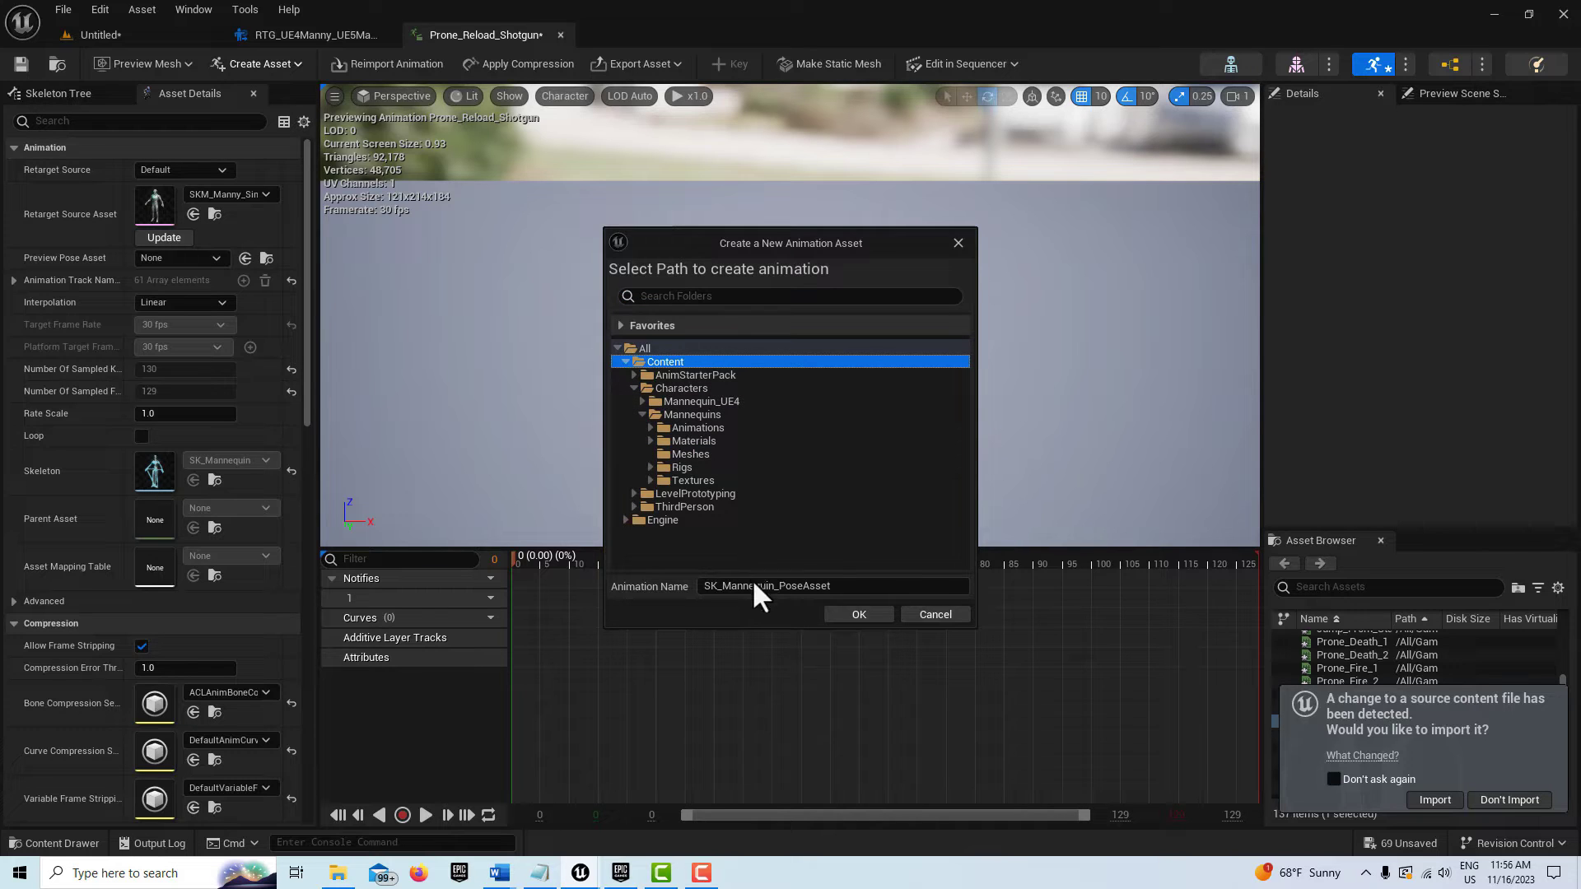
{"action": "left_click", "coordinate": [876, 587]}
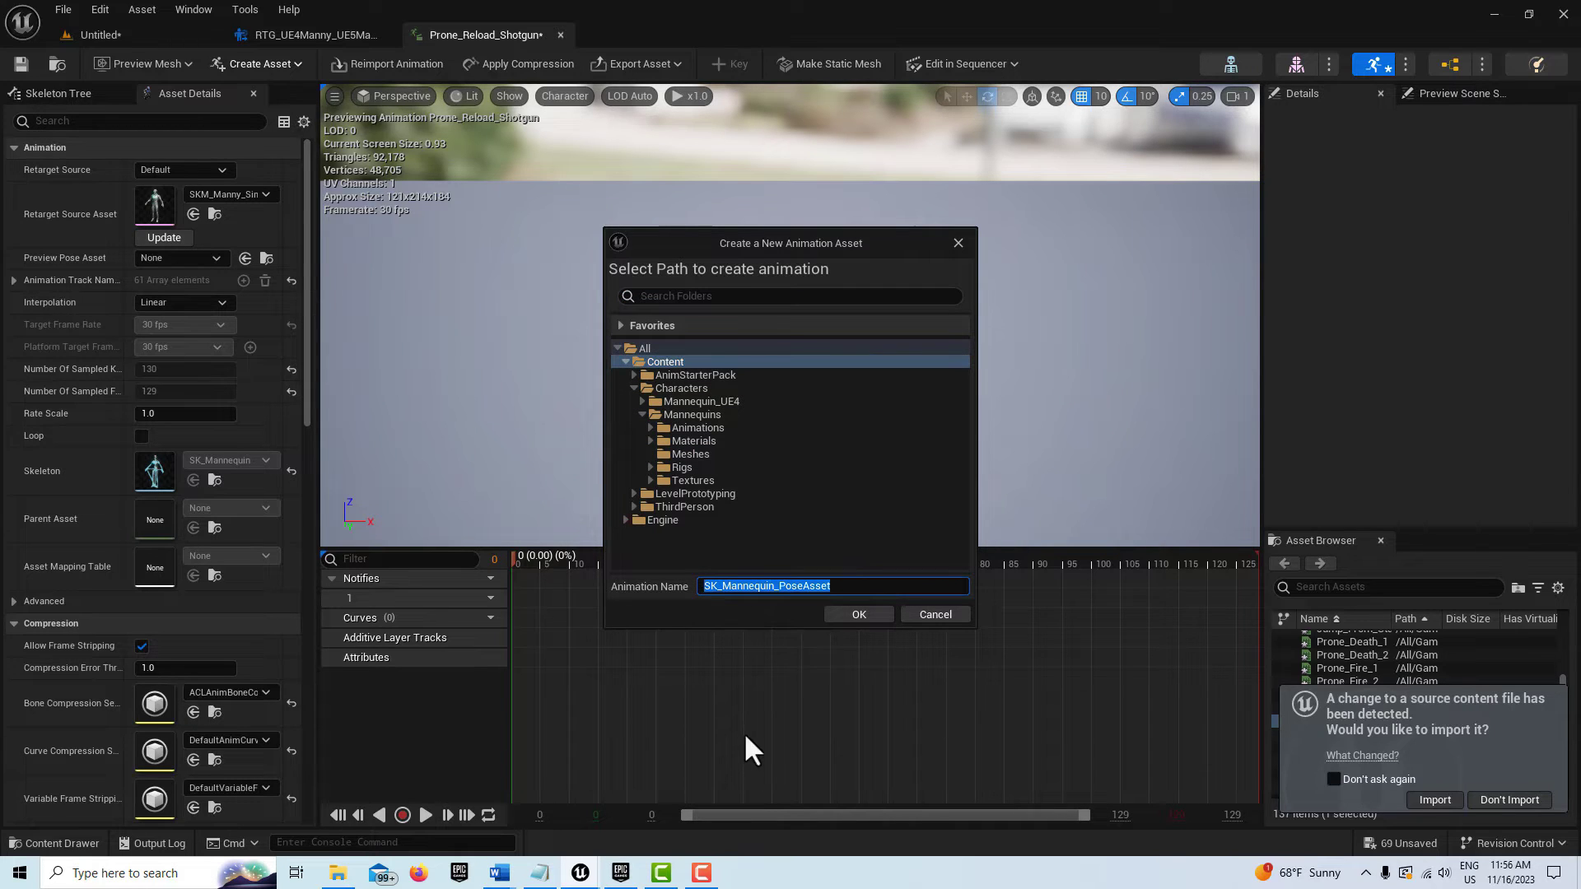
{"action": "type", "text": "CurrentP"}
{"action": "type", "text": "ose"}
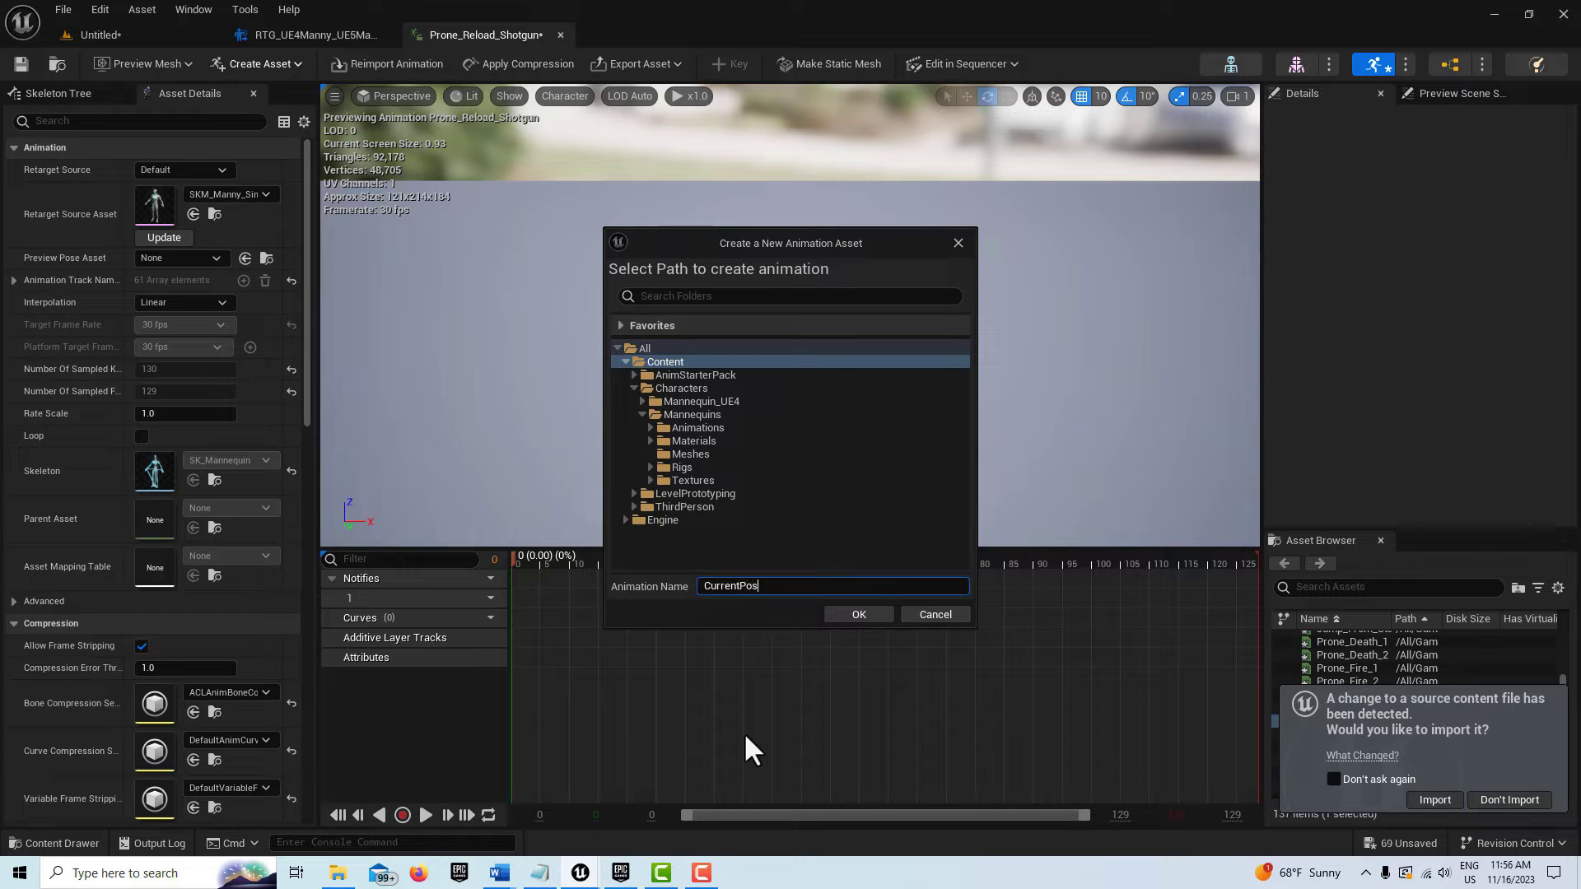
{"action": "left_click", "coordinate": [863, 611]}
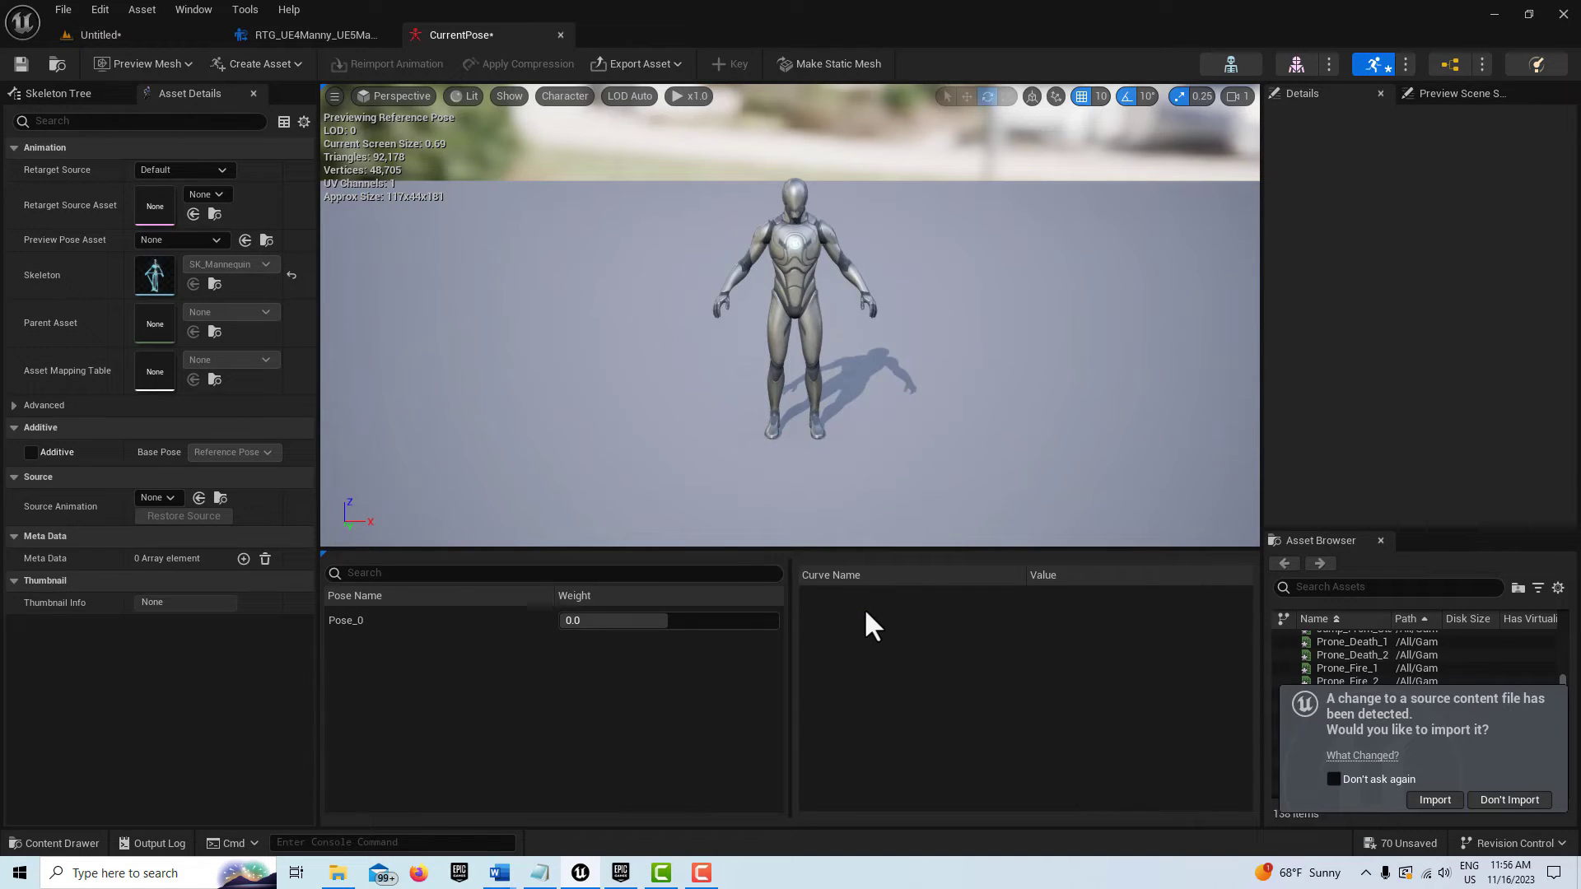
Step: Return to the level and open the CurrentPose asset from the Content folder
{"action": "left_click", "coordinate": [144, 30]}
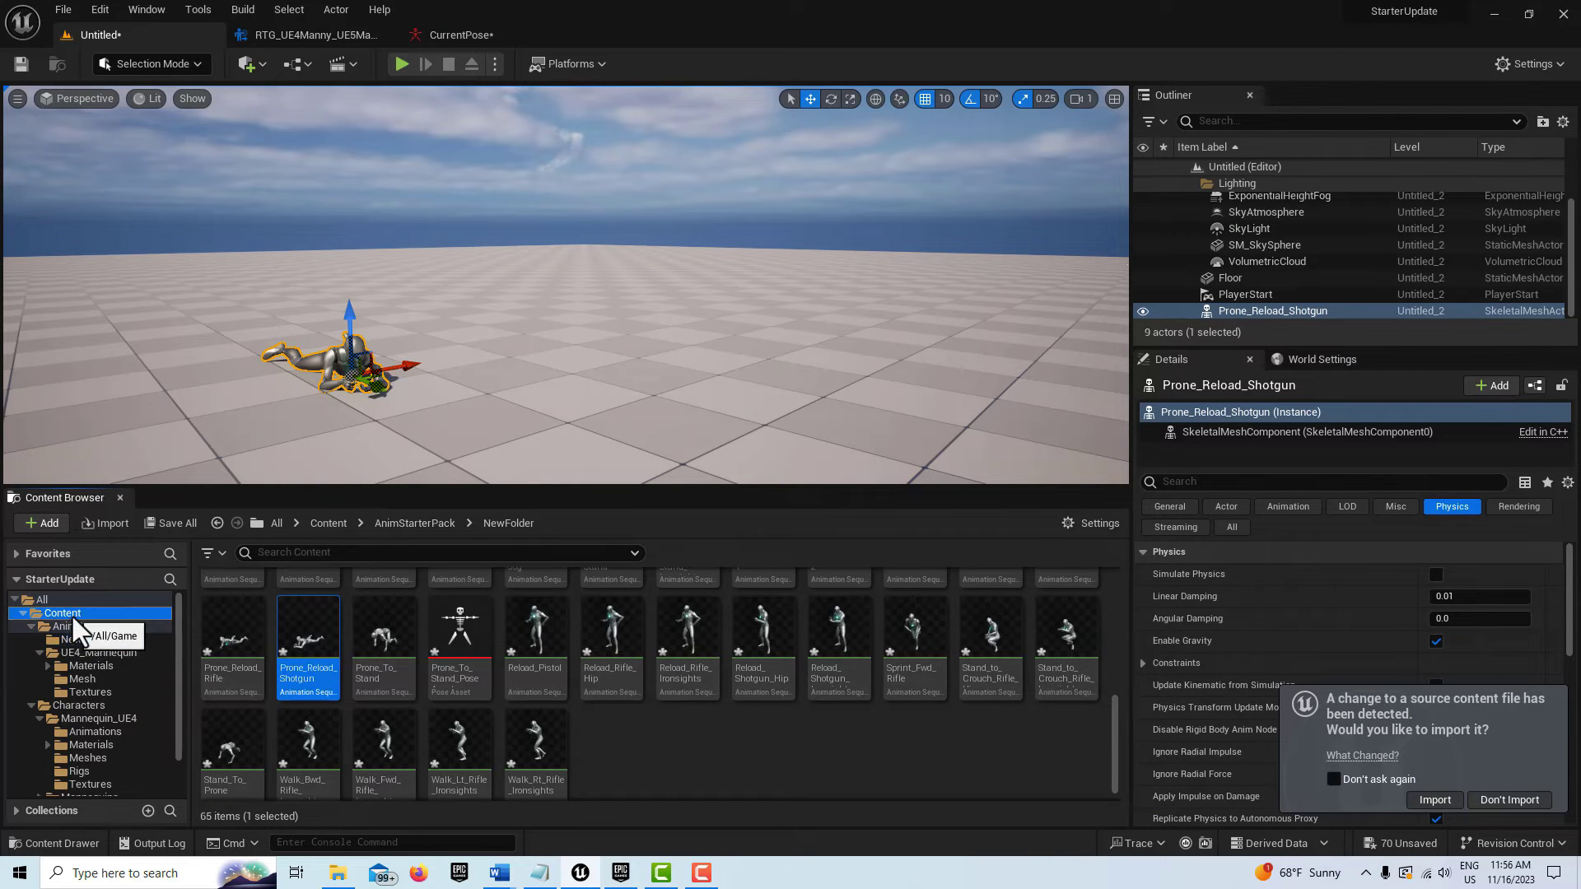
{"action": "left_click", "coordinate": [71, 614]}
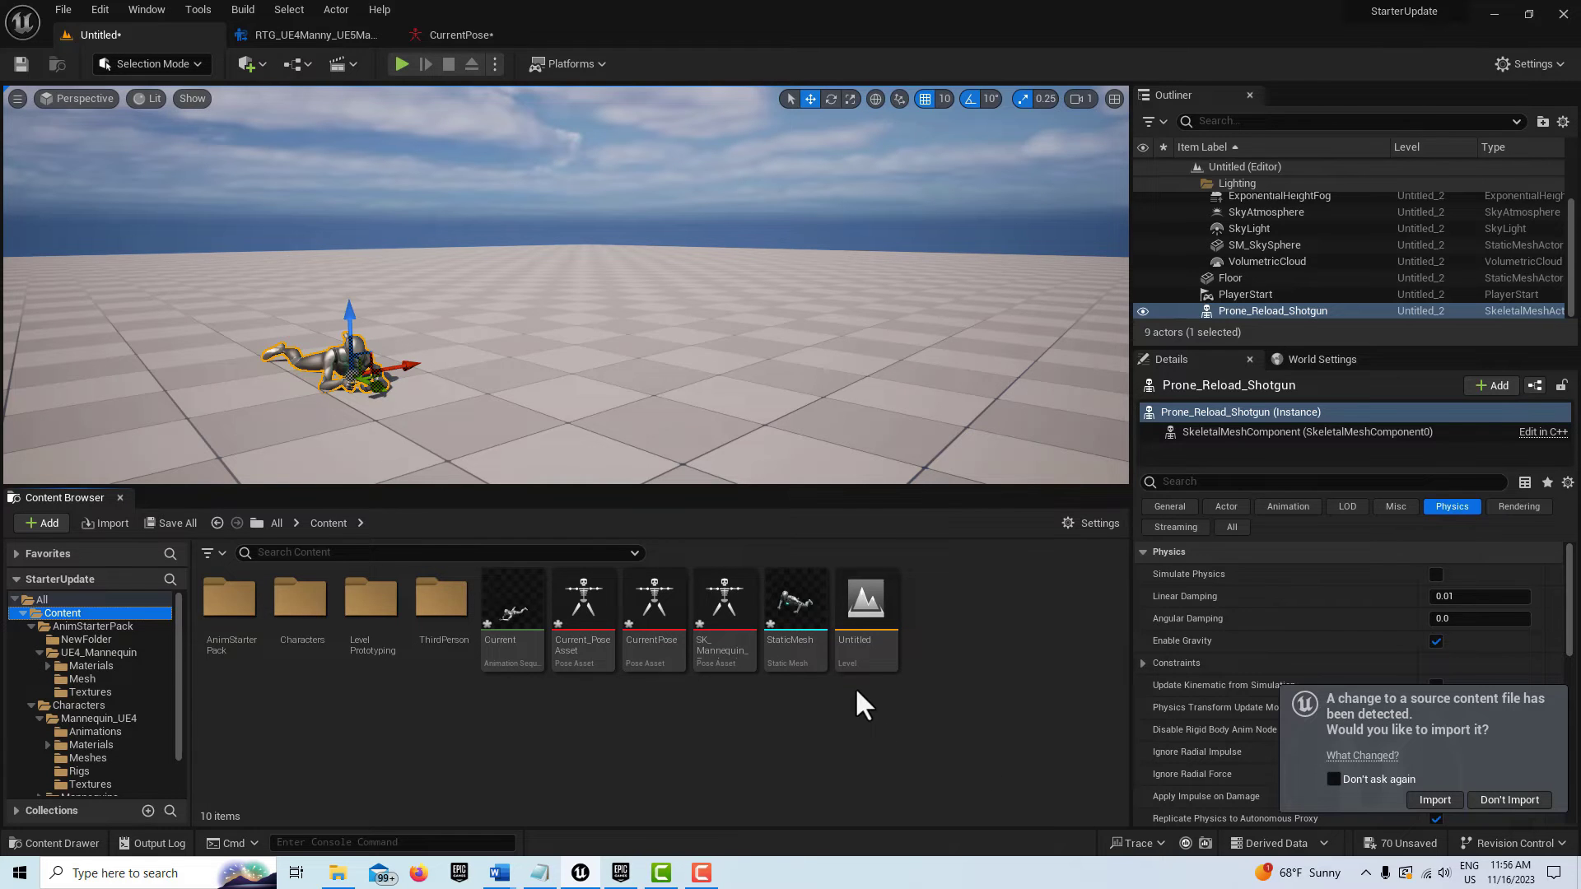
{"action": "double_click", "coordinate": [650, 624]}
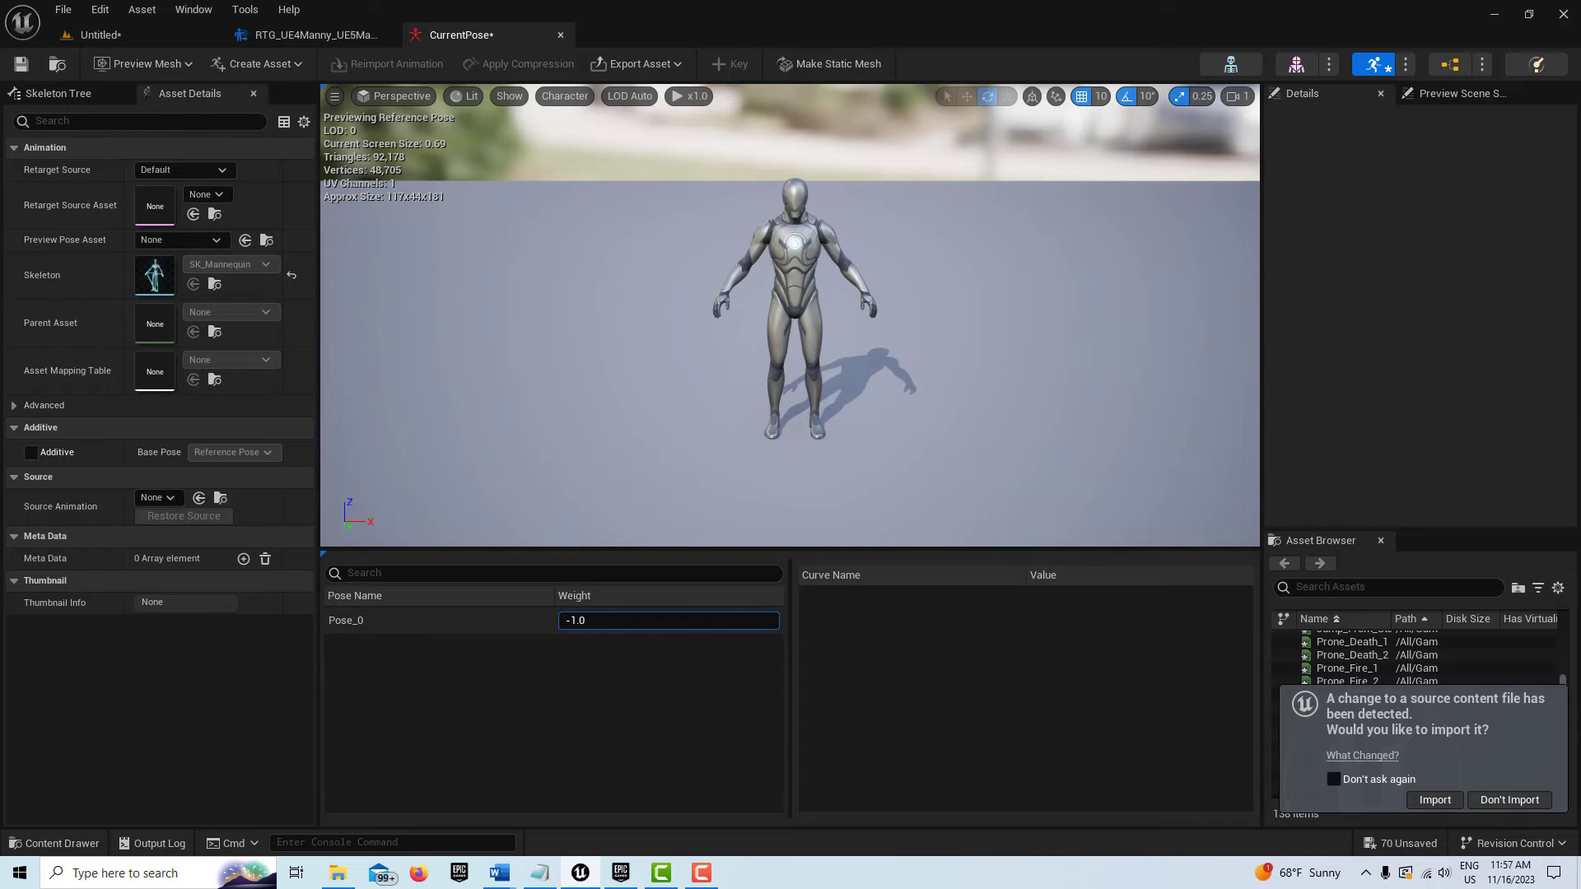
Step: Set the Pose_0 weight to 1.0 and make a static mesh of the pose named SM_Pose in the Content folder
{"action": "left_click_drag", "start_coordinate": [649, 627], "coordinate": [779, 626]}
{"action": "left_click_drag", "start_coordinate": [604, 625], "coordinate": [617, 625]}
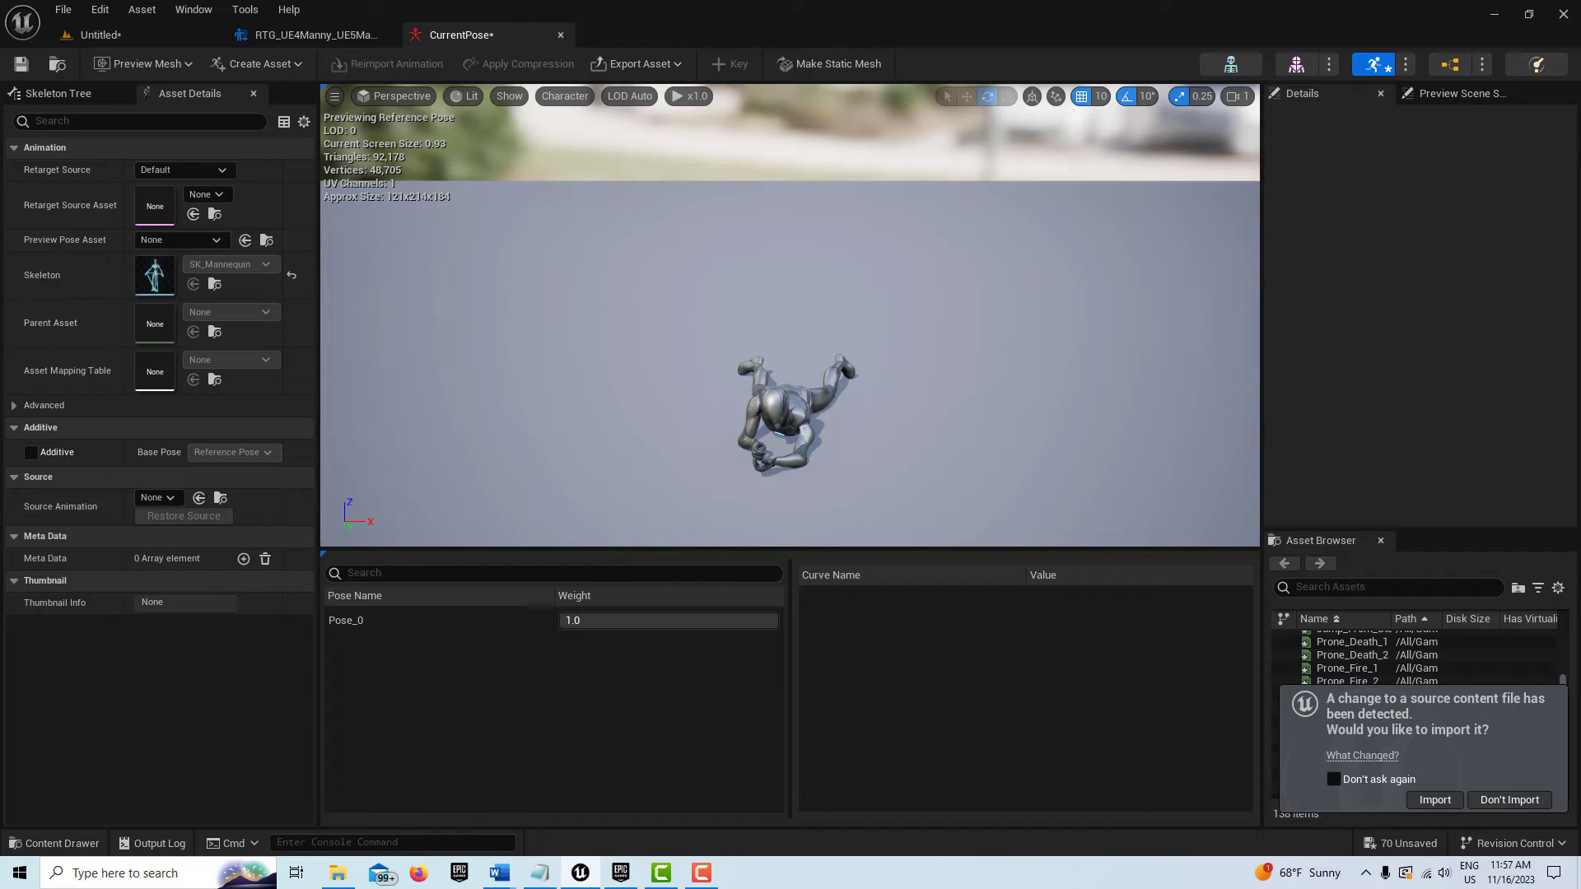
{"action": "left_click", "coordinate": [831, 64]}
{"action": "left_click", "coordinate": [755, 566]}
{"action": "type", "text": "SM"}
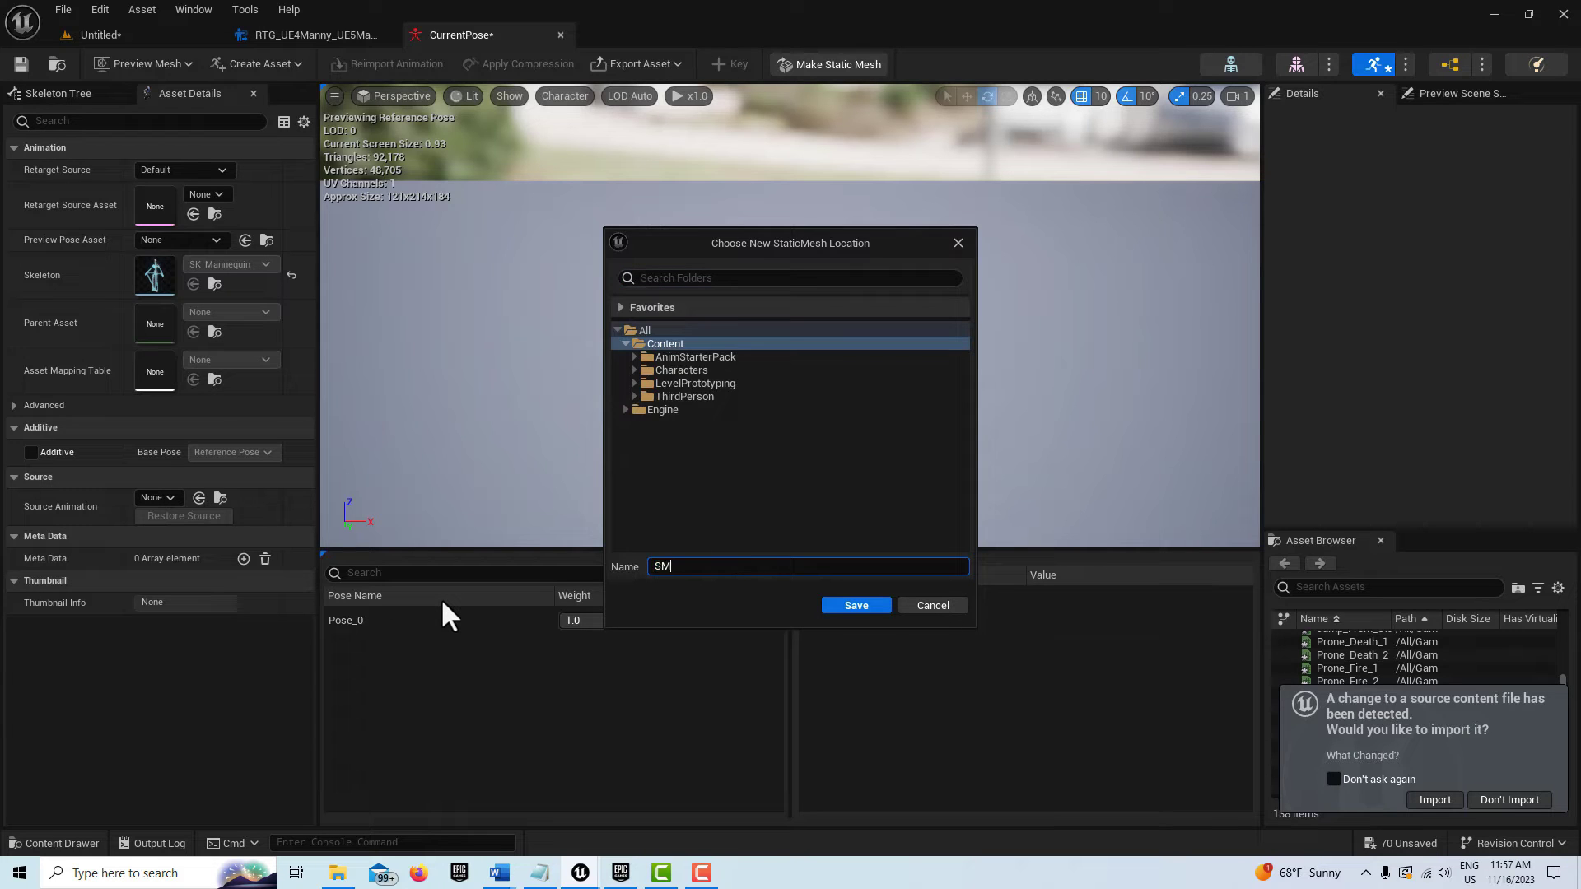
{"action": "type", "text": "_Pose"}
{"action": "left_click", "coordinate": [860, 605]}
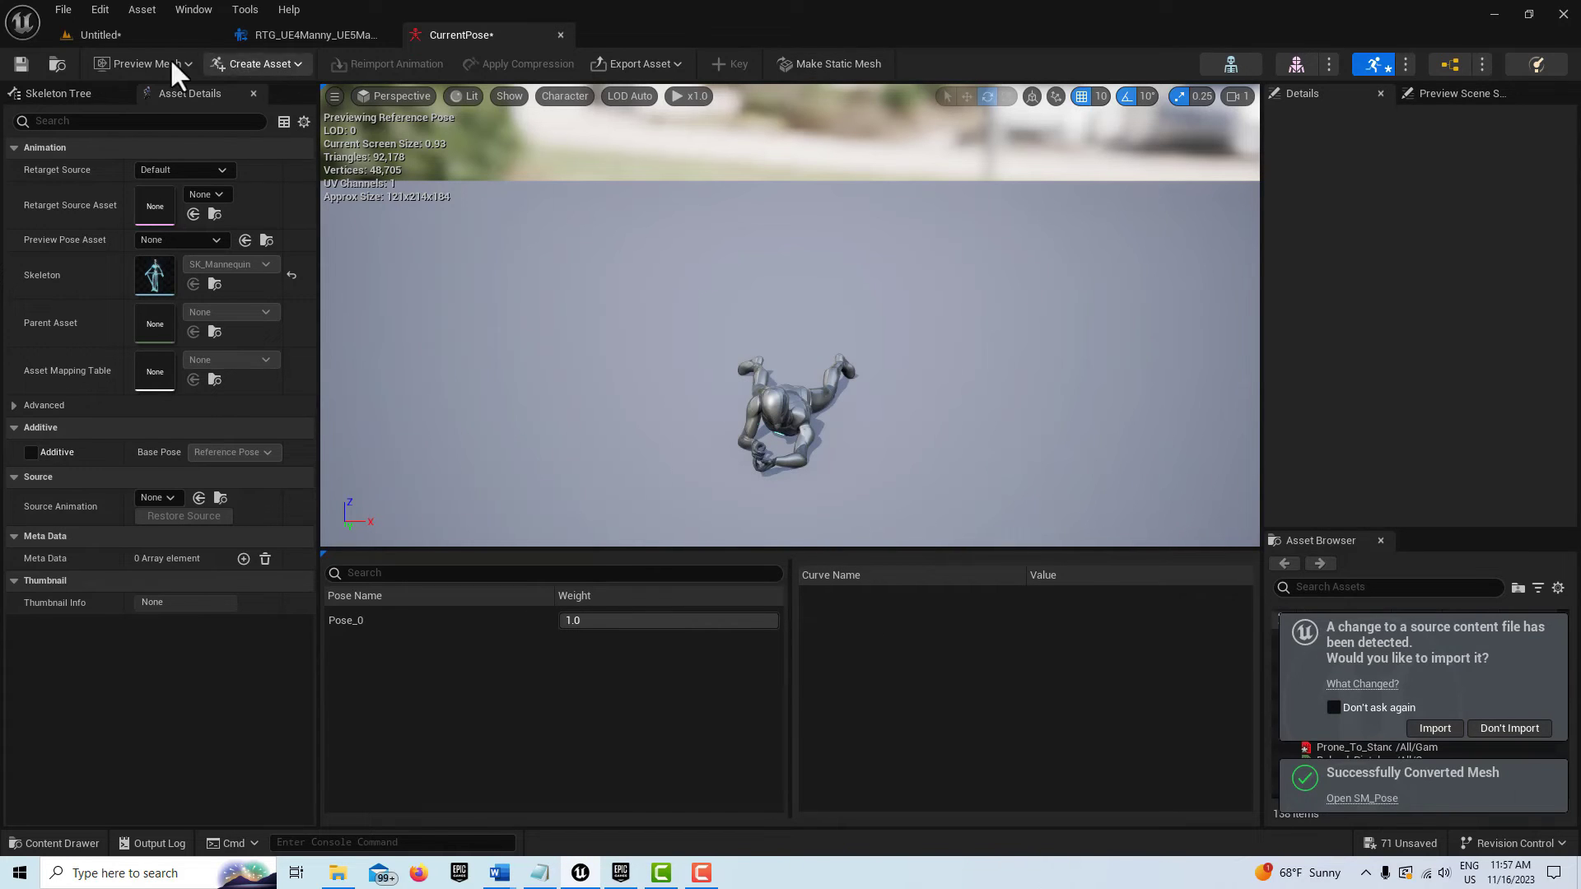
Step: In the level, place SM_Pose on the floor beside the prone character at about X 110, Y -190, and duplicate it seven times in a row along X
{"action": "left_click", "coordinate": [129, 28]}
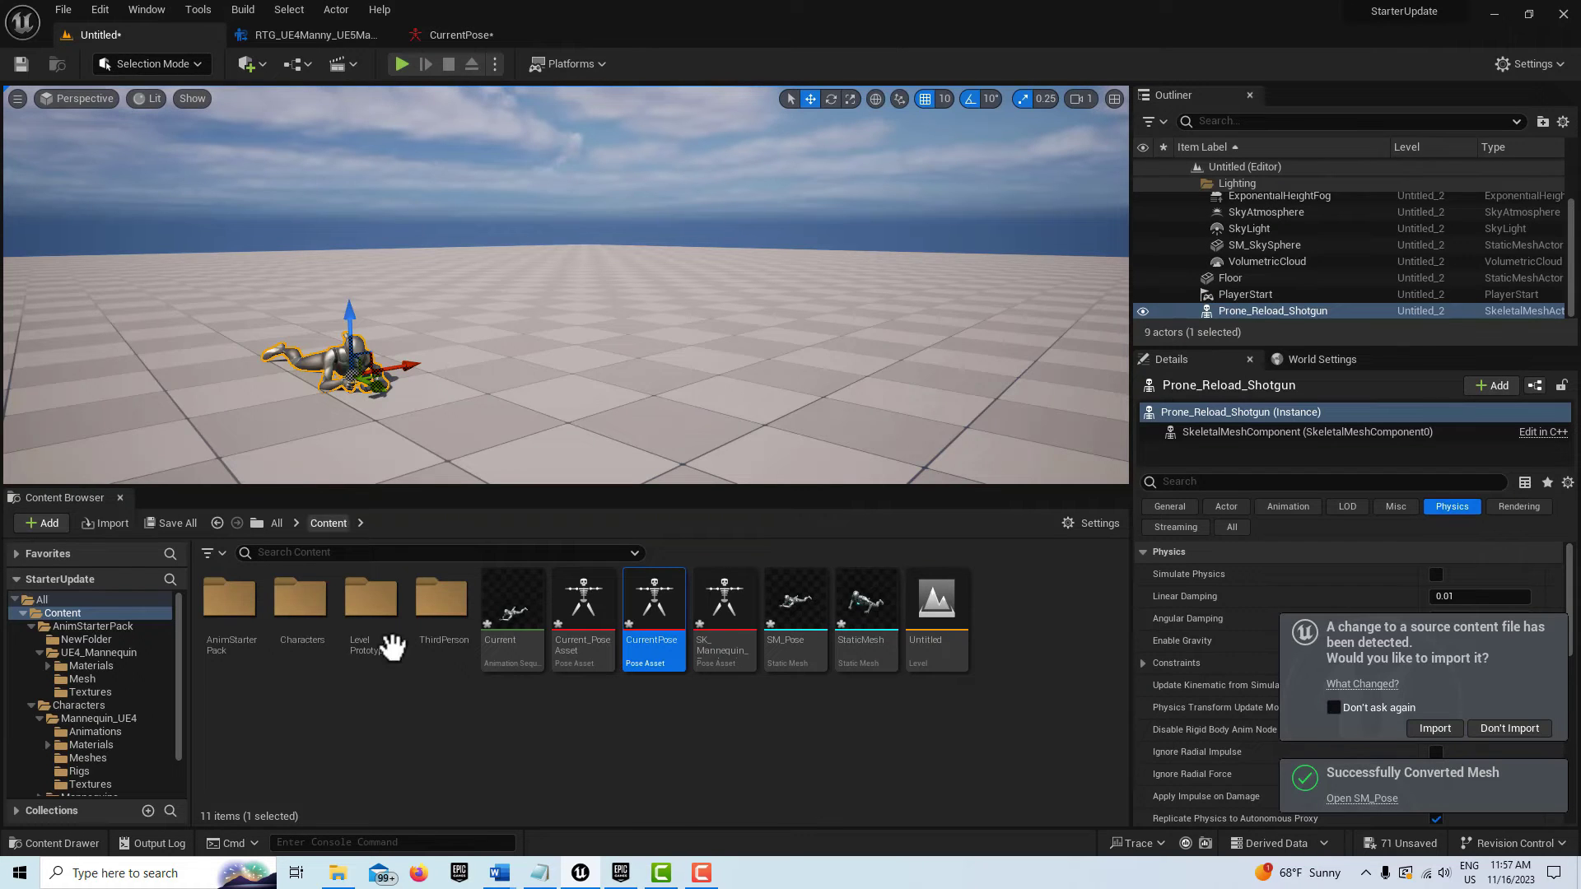
{"action": "left_click", "coordinate": [786, 610]}
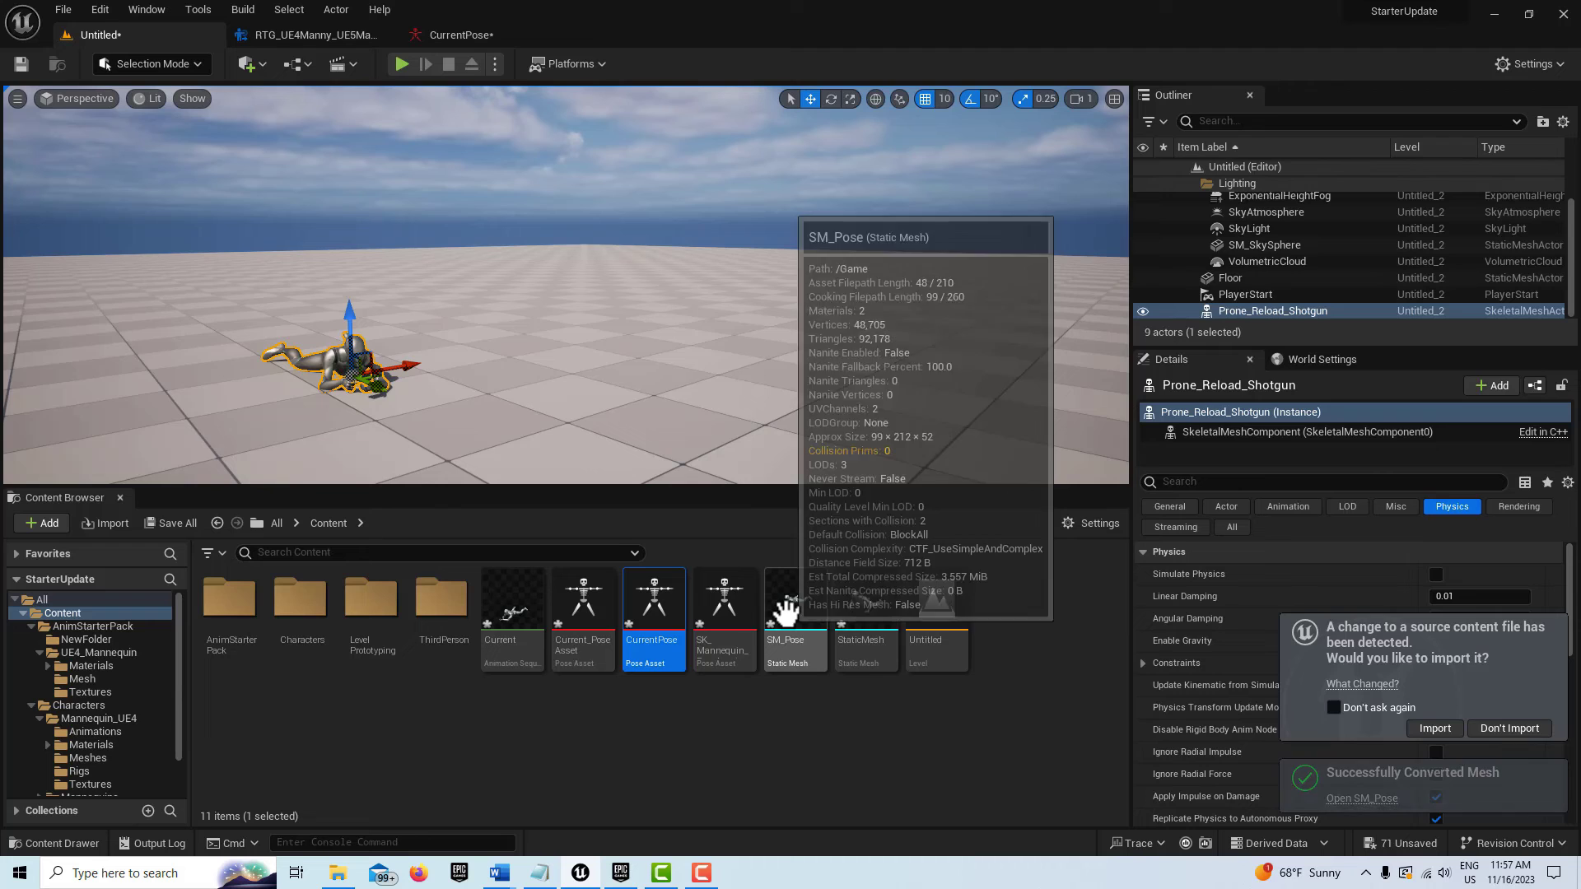
{"action": "left_click_drag", "start_coordinate": [791, 605], "coordinate": [522, 360]}
{"action": "mouse_move", "coordinate": [663, 379]}
{"action": "right_mouse_down"}
{"action": "mouse_move", "coordinate": [749, 321]}
{"action": "mouse_move", "coordinate": [708, 391]}
{"action": "mouse_move", "coordinate": [634, 383]}
{"action": "right_mouse_up"}
{"action": "right_click_drag", "start_coordinate": [525, 416], "coordinate": [578, 363]}
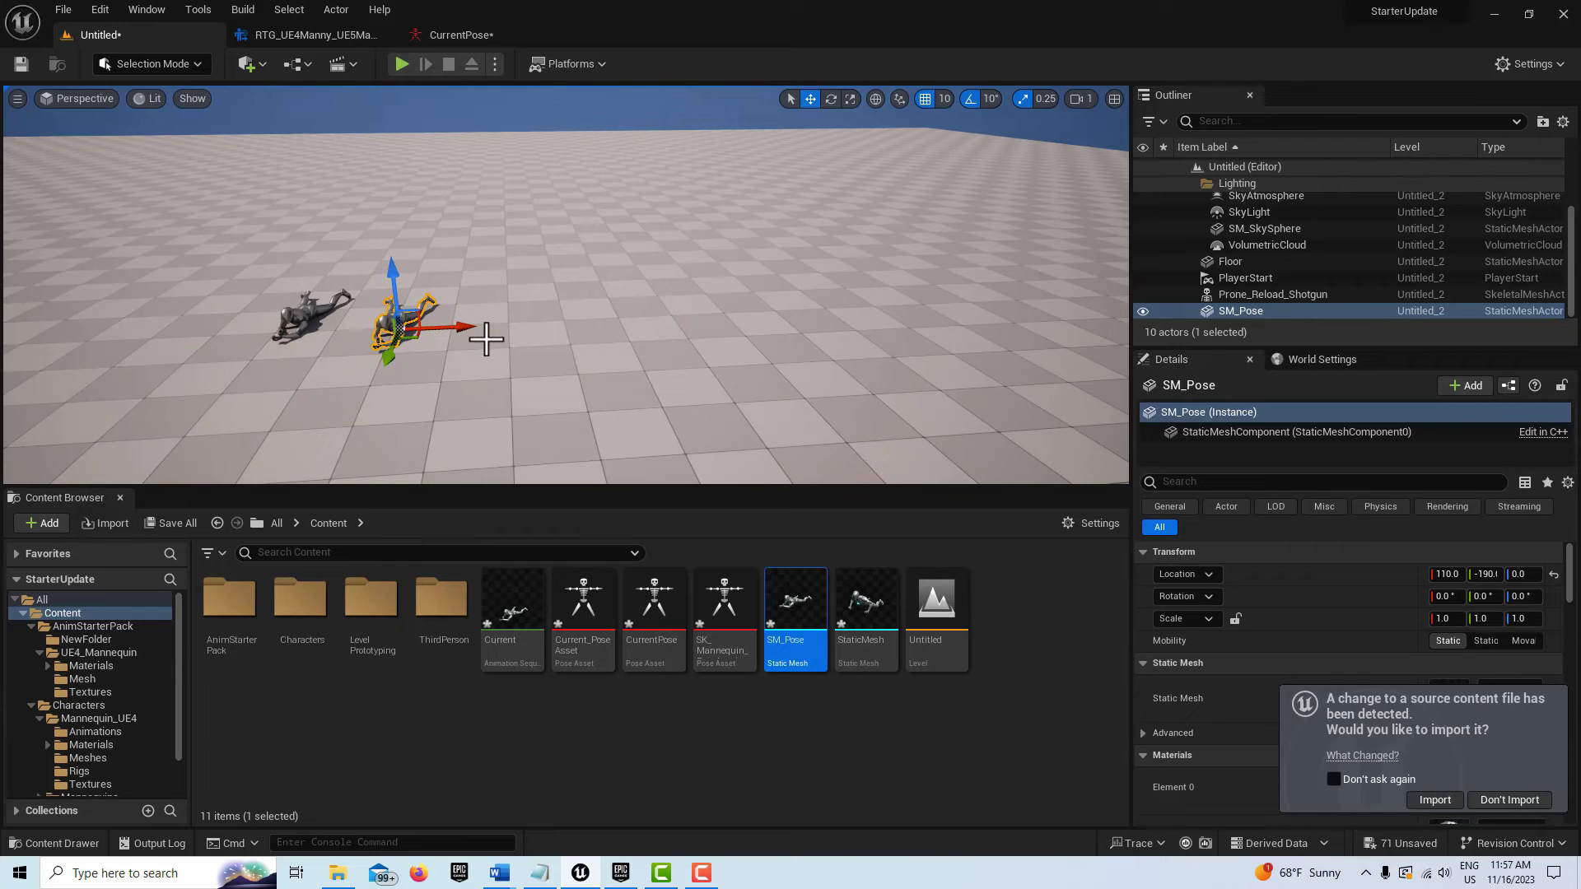
{"action": "left_click_drag", "start_coordinate": [465, 329], "coordinate": [974, 307], "text": "alt"}
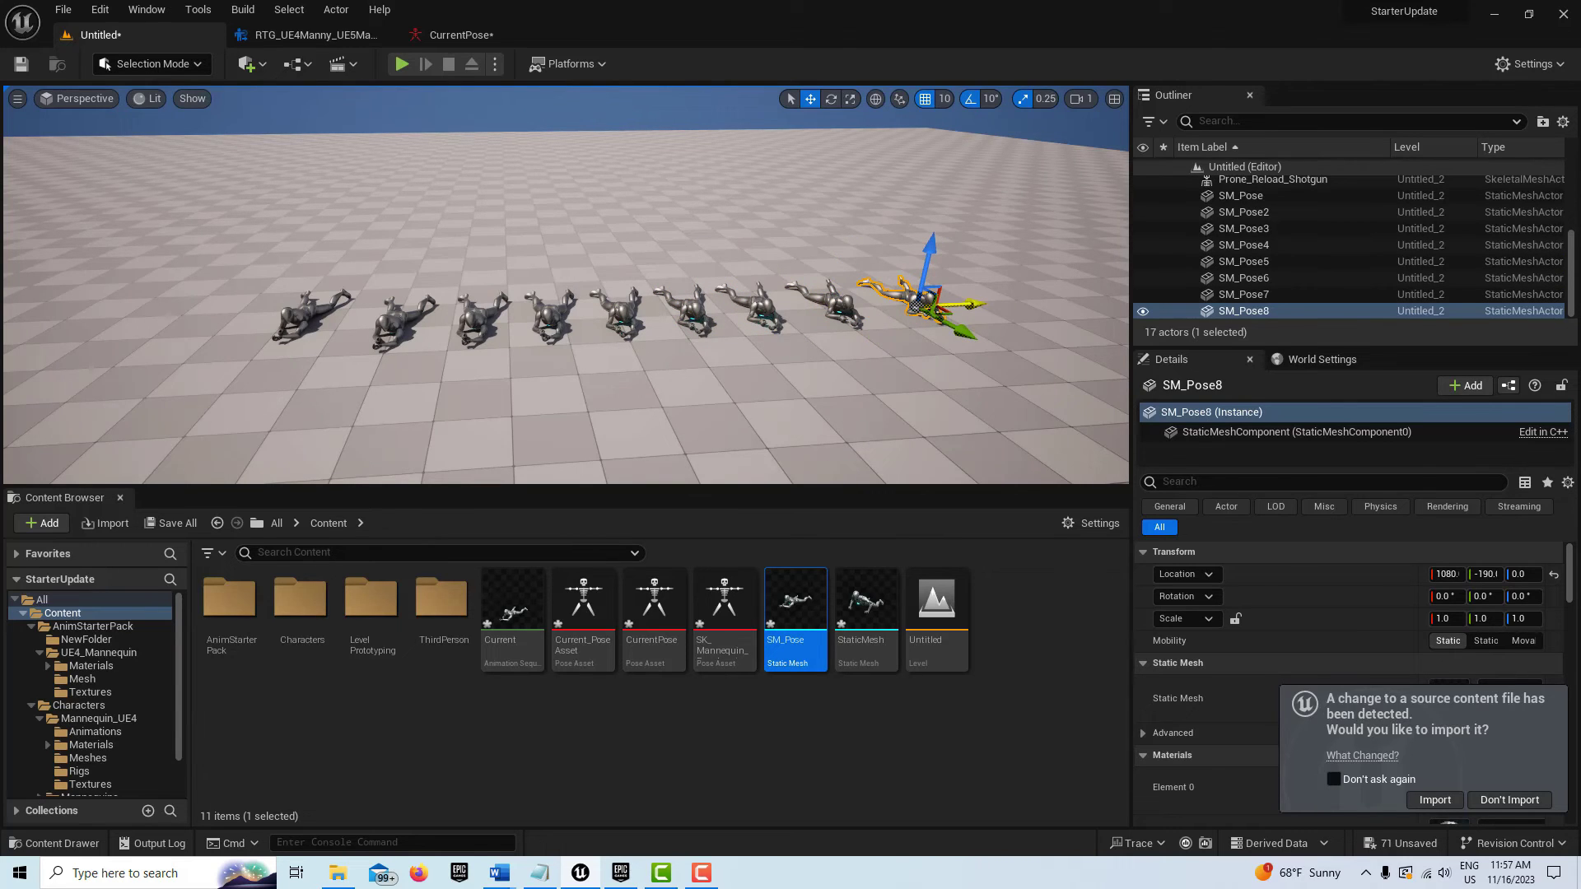
{"action": "left_click", "coordinate": [953, 376]}
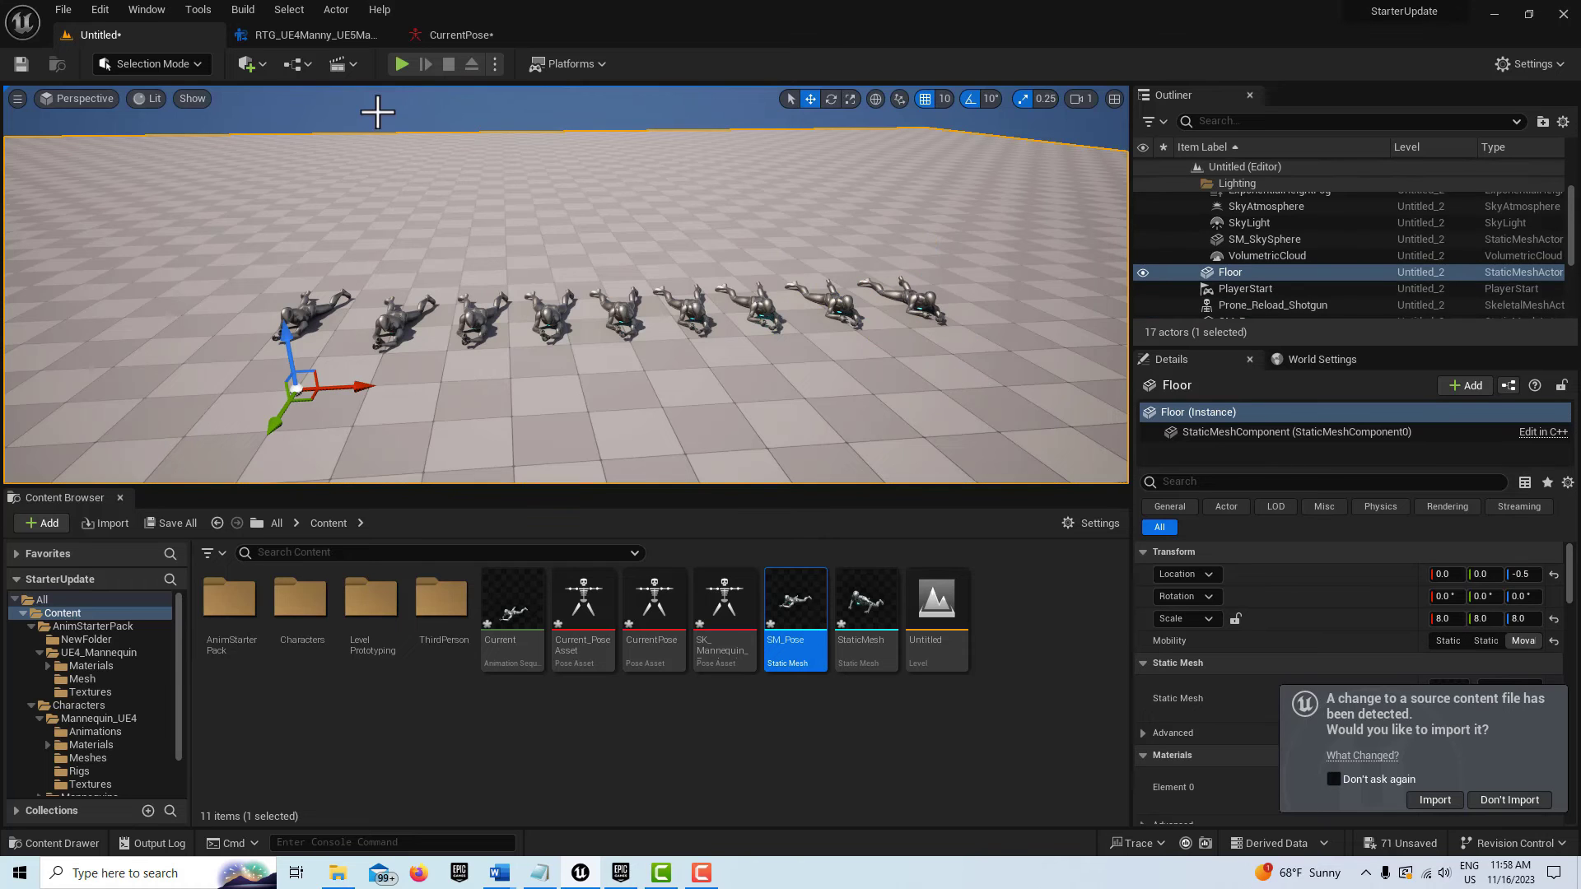
Step: Play the level and run the third-person character around the row of prone figures to examine the static poses
{"action": "left_click", "coordinate": [398, 64]}
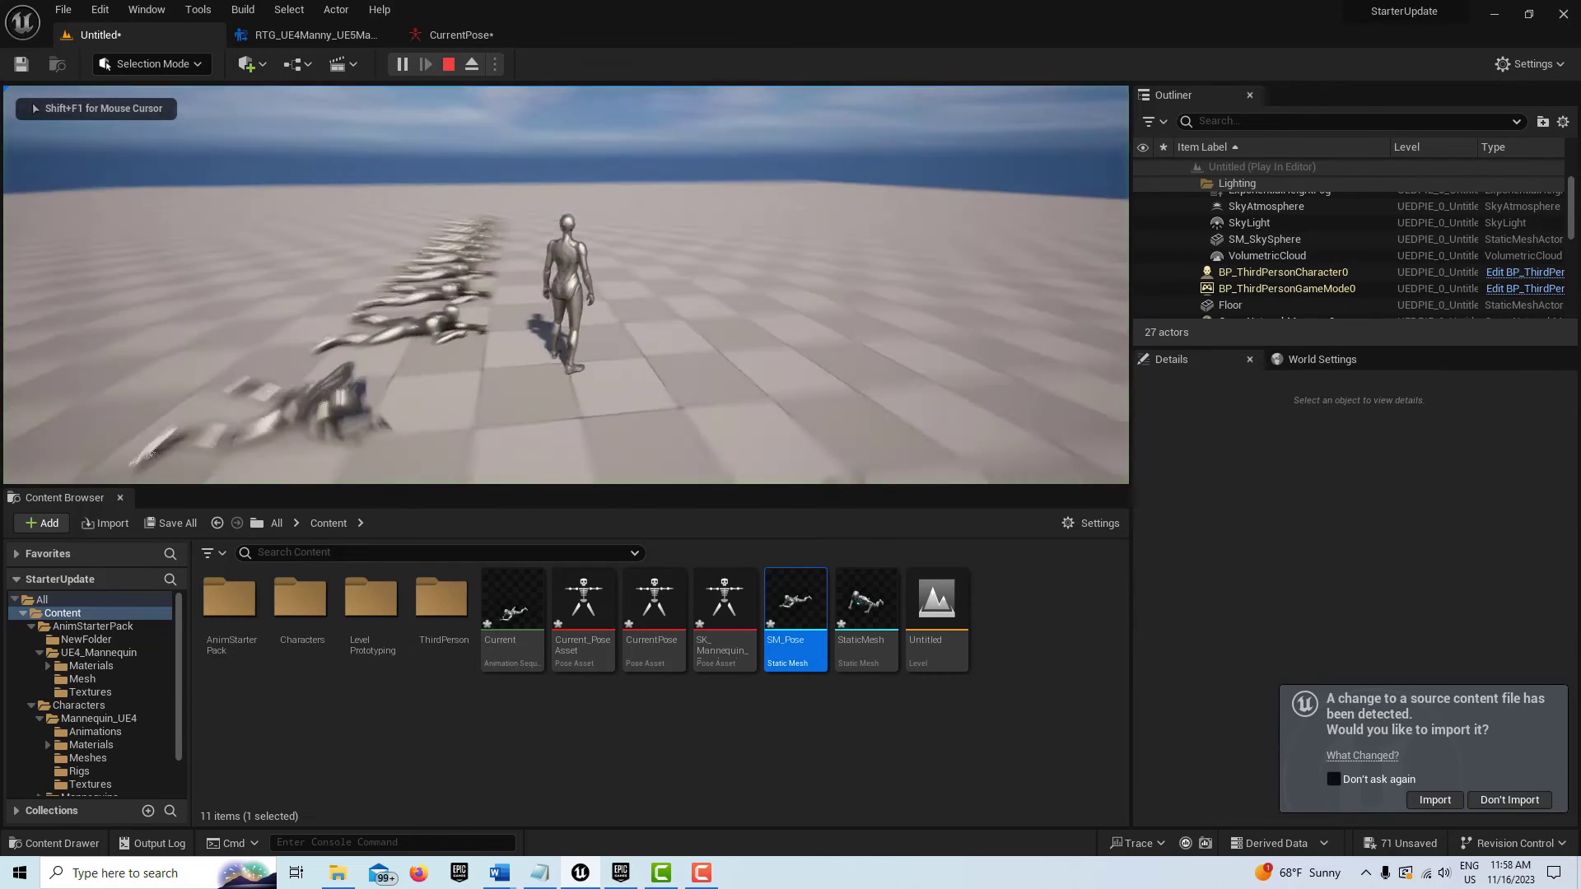
{"action": "key", "text": "w"}
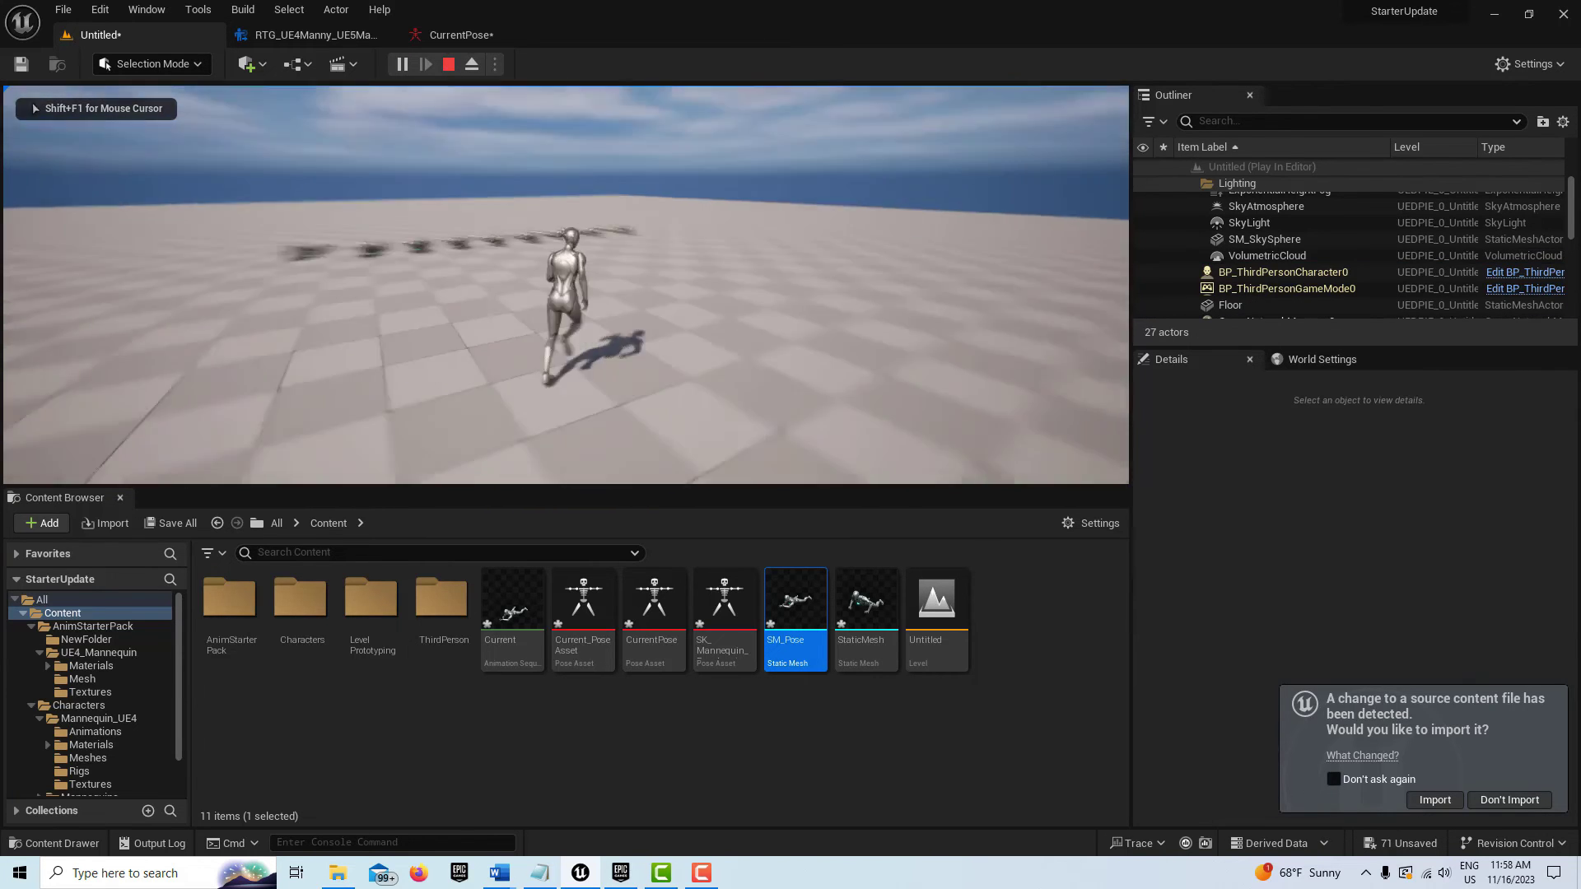
{"action": "key", "text": "w"}
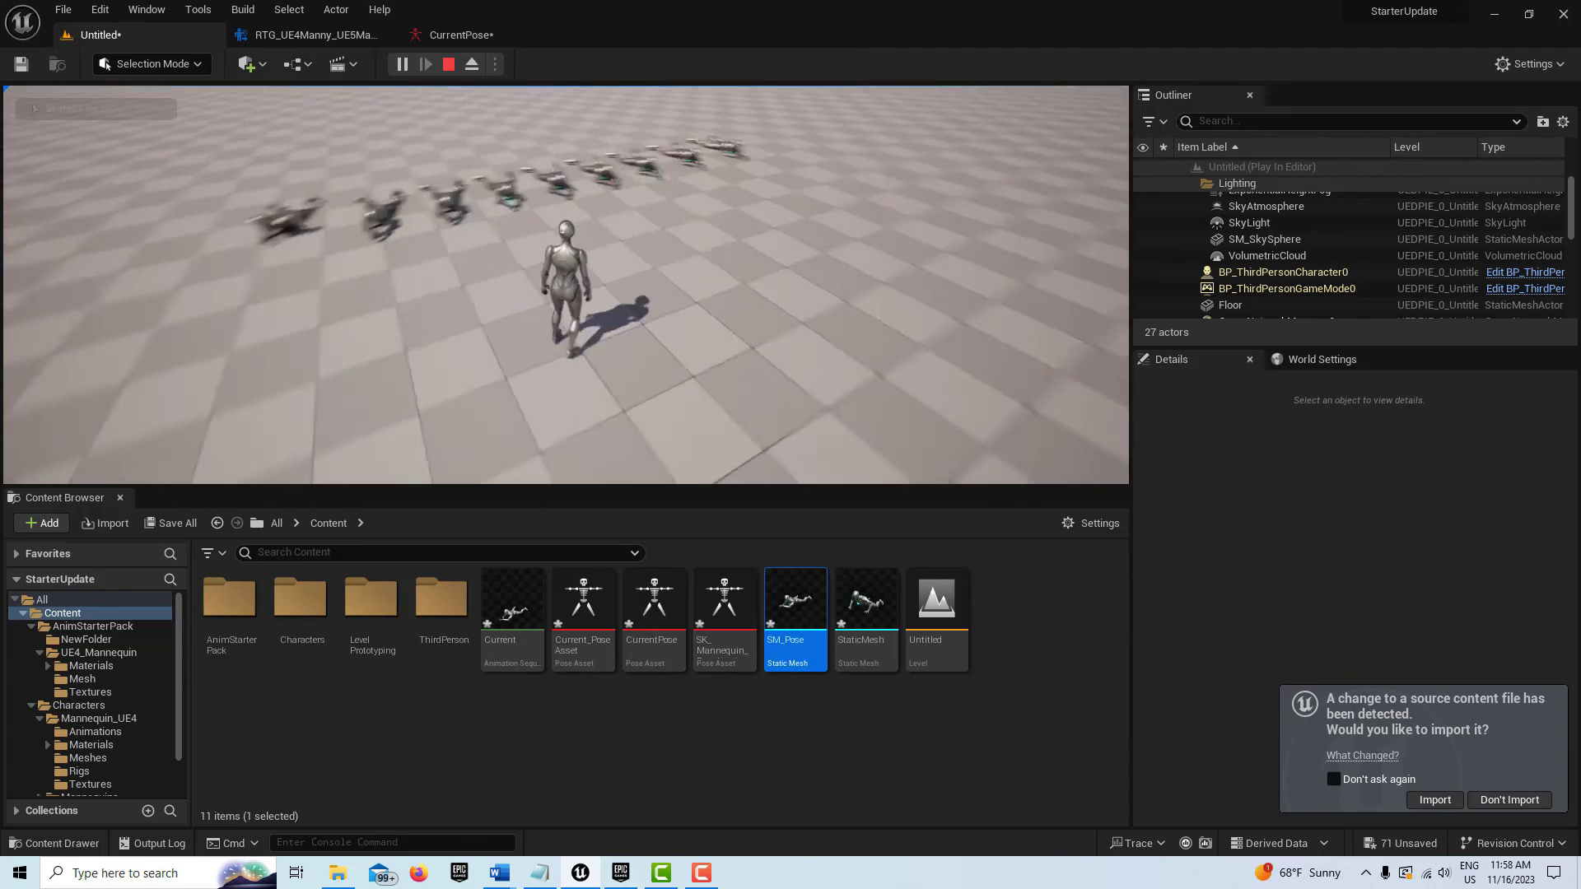
{"action": "key", "text": "w"}
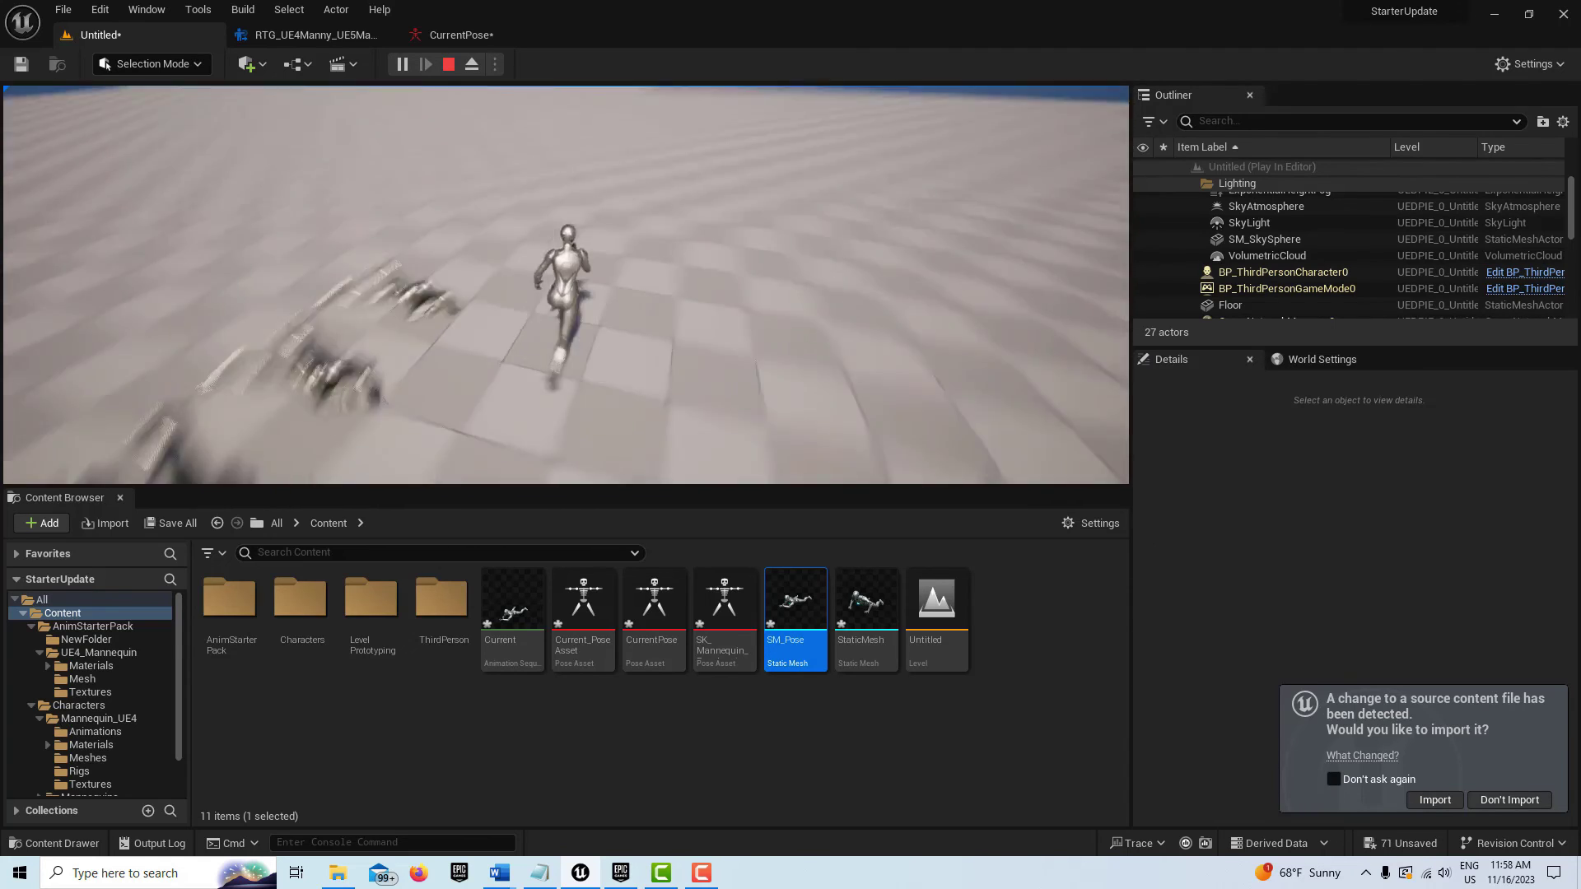
{"action": "key", "text": "w"}
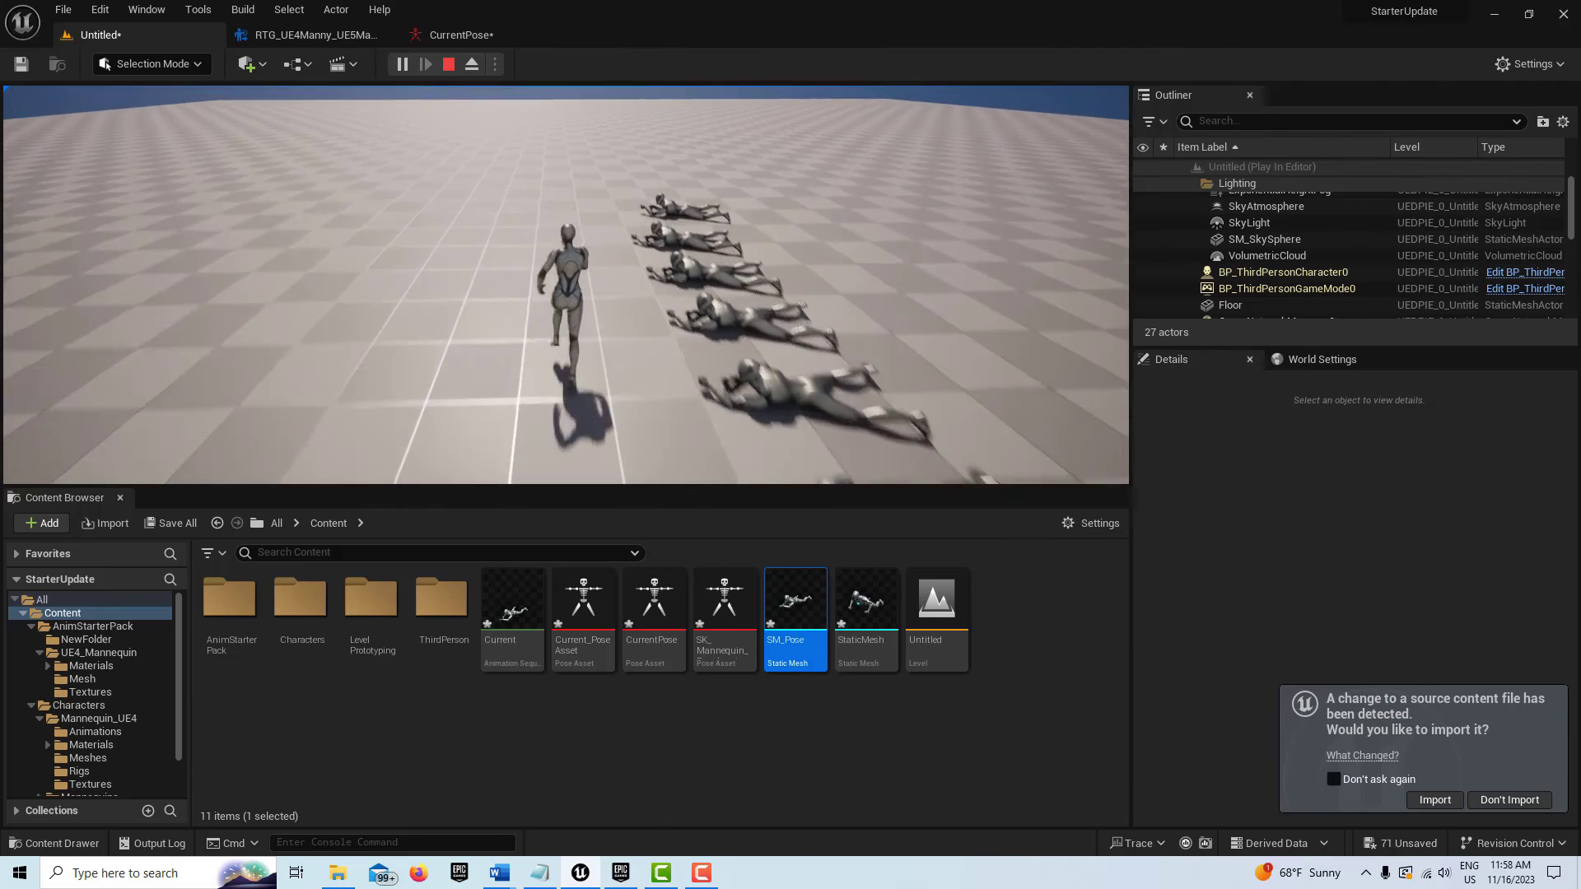
{"action": "key", "text": "w"}
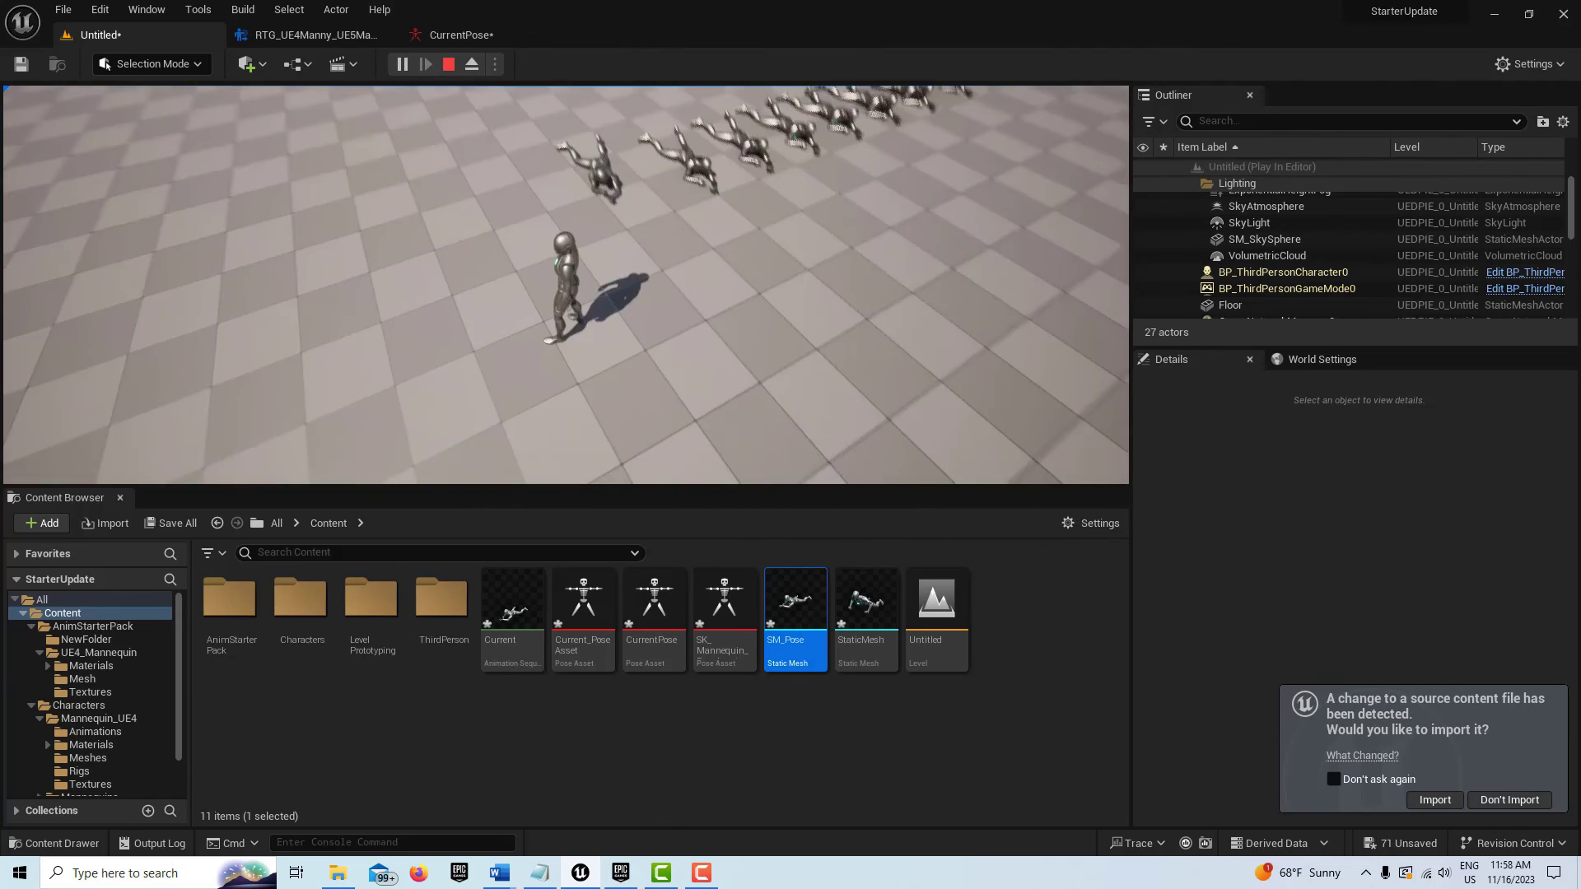
{"action": "key", "text": "w"}
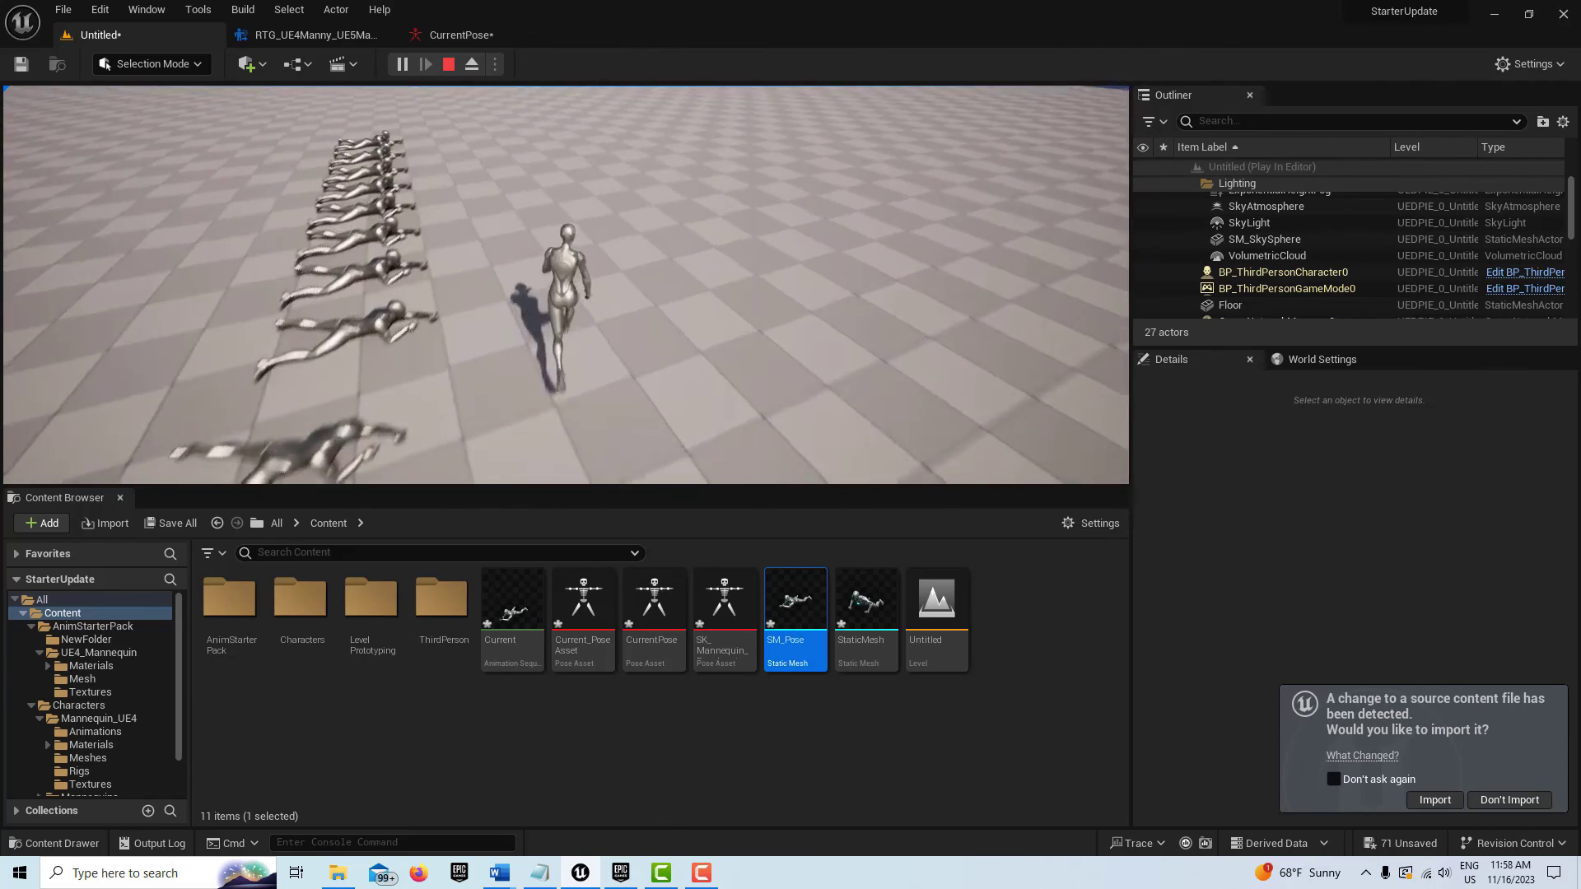
{"action": "key", "text": "w"}
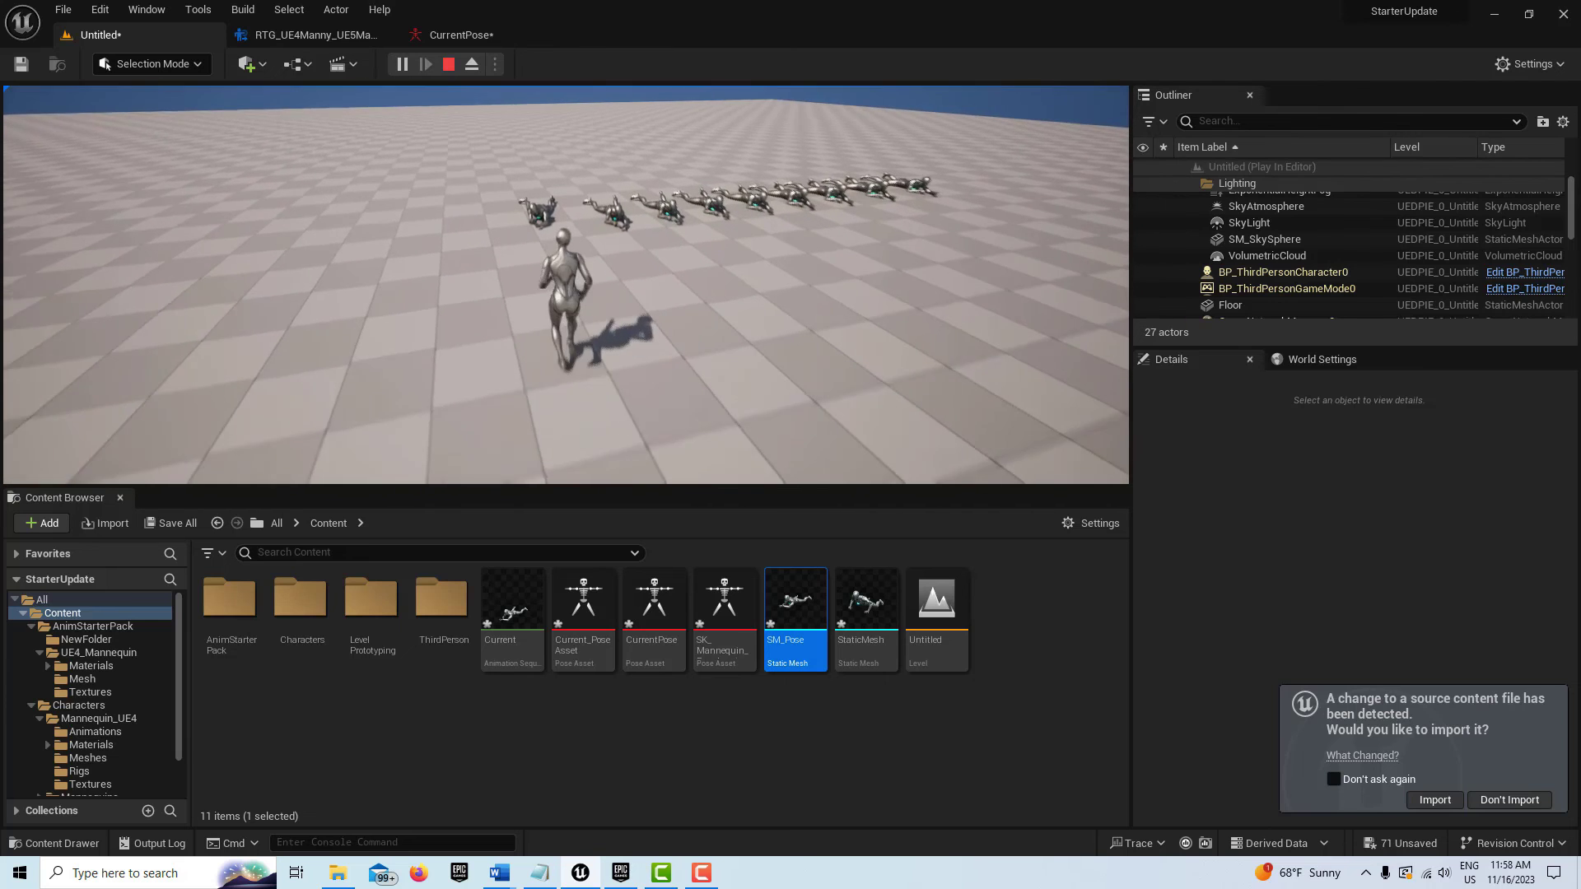
{"action": "key", "text": "w"}
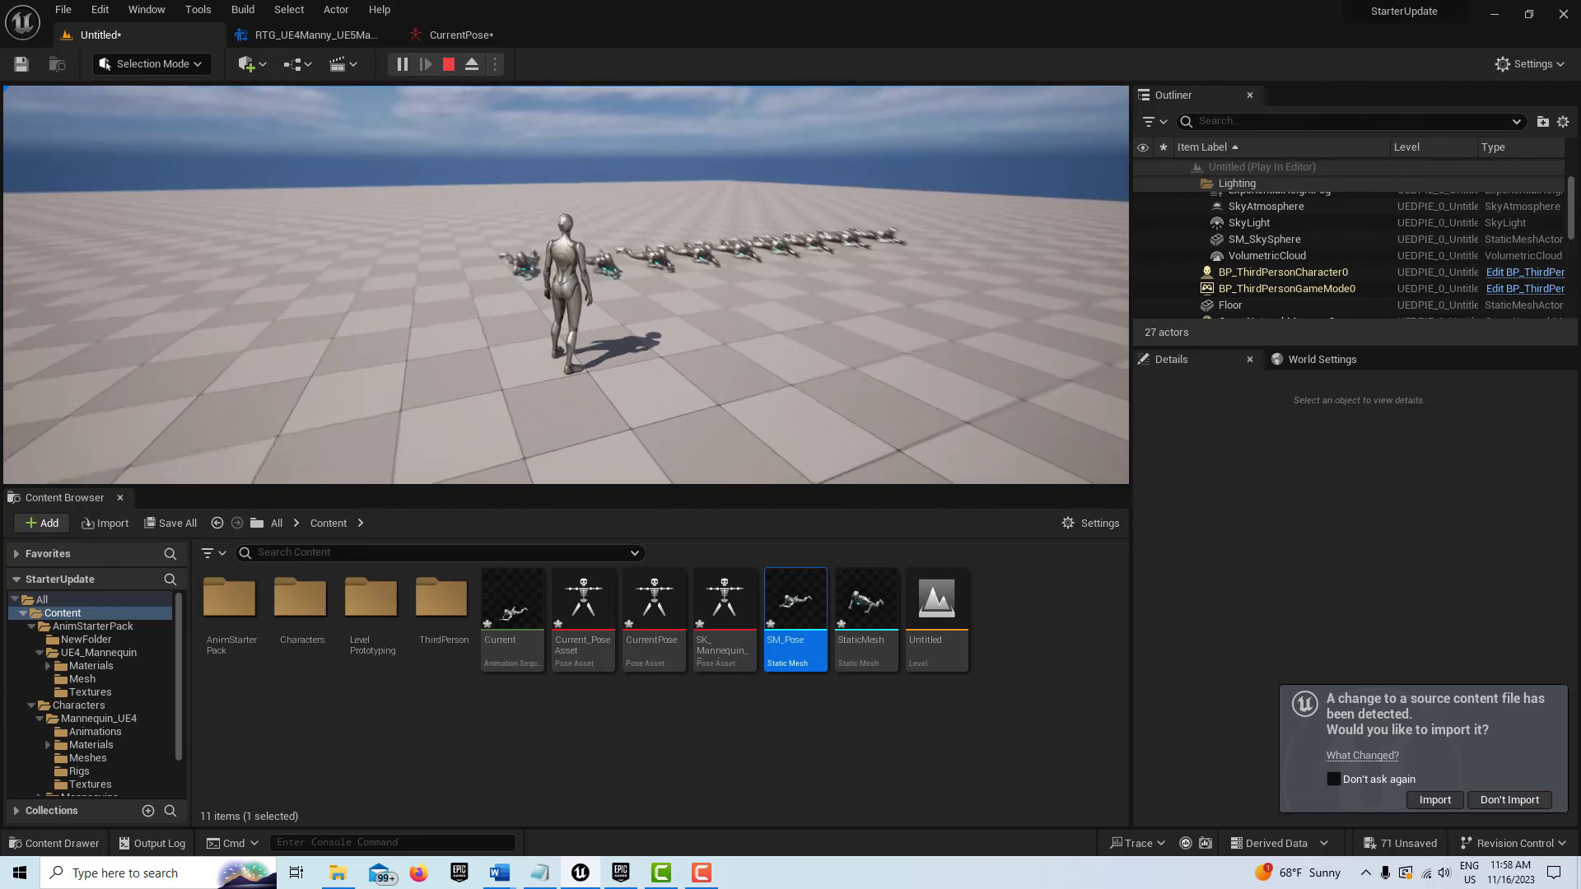